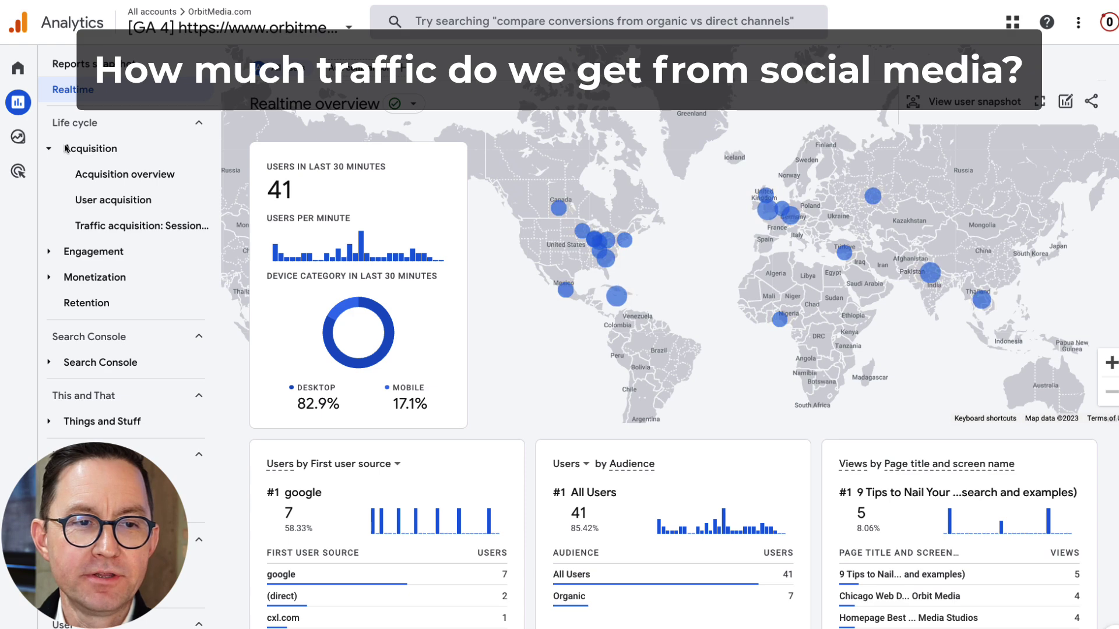
Open the Traffic acquisition report under Acquisition and review its metric columns and the available primary dimensions.
left_click(117, 233)
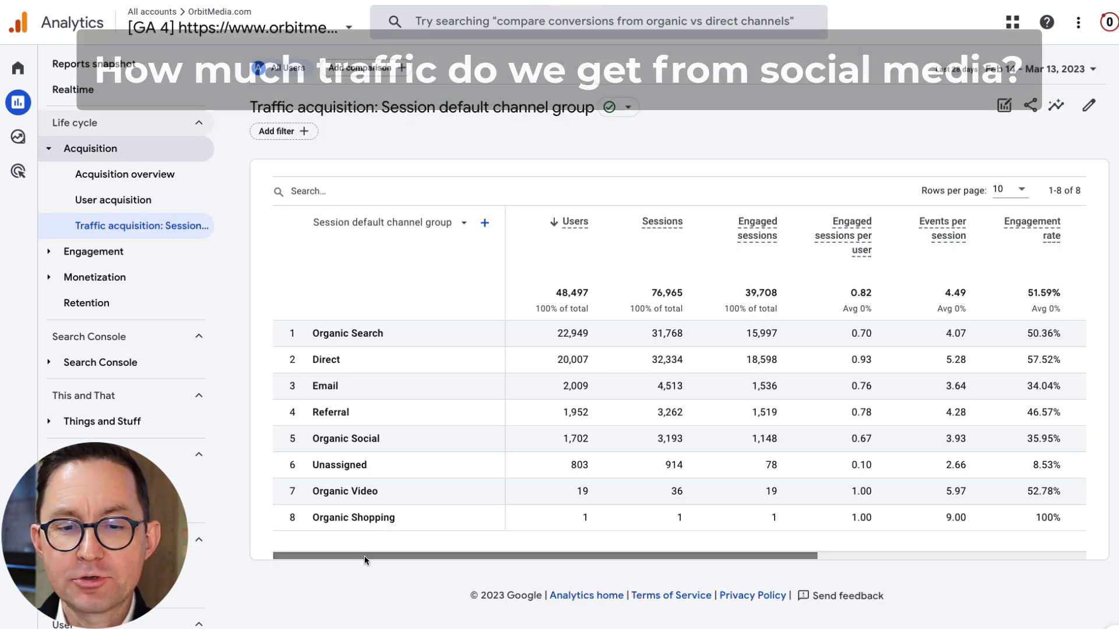
mouse_move(355, 557)
left_mouse_down()
mouse_move(388, 557)
mouse_move(368, 556)
left_mouse_up()
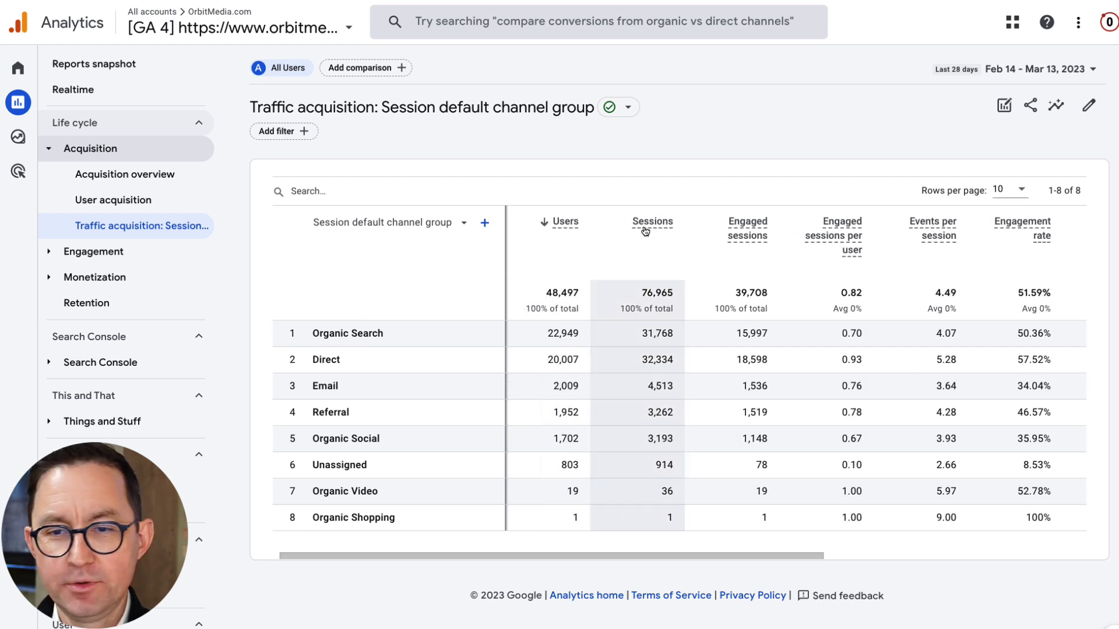
scroll(865, 372, "right", 5)
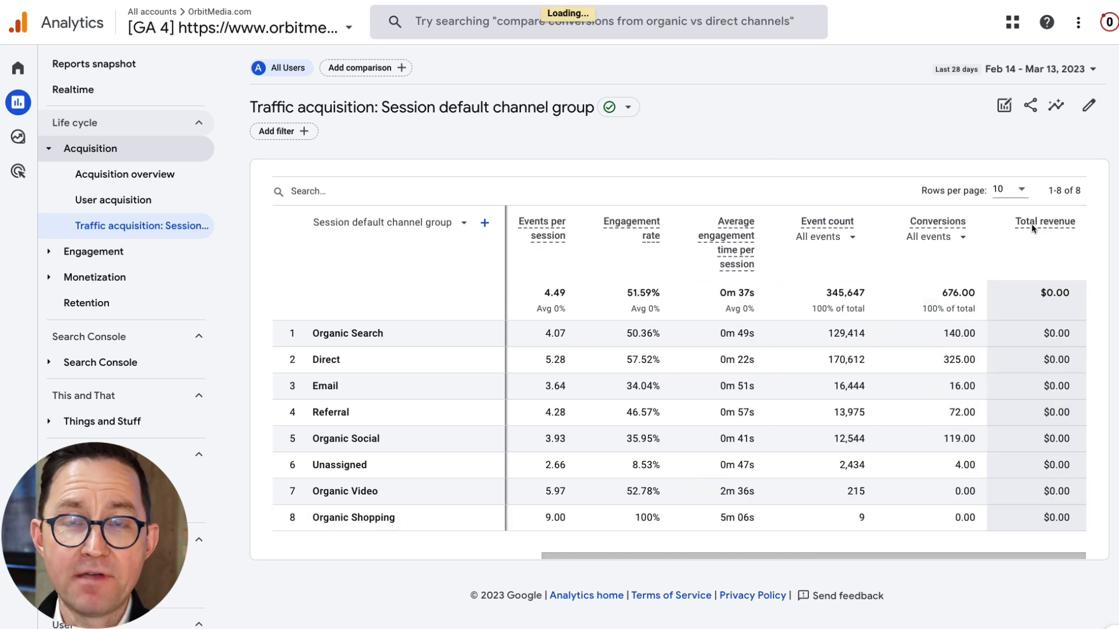
mouse_move(1031, 224)
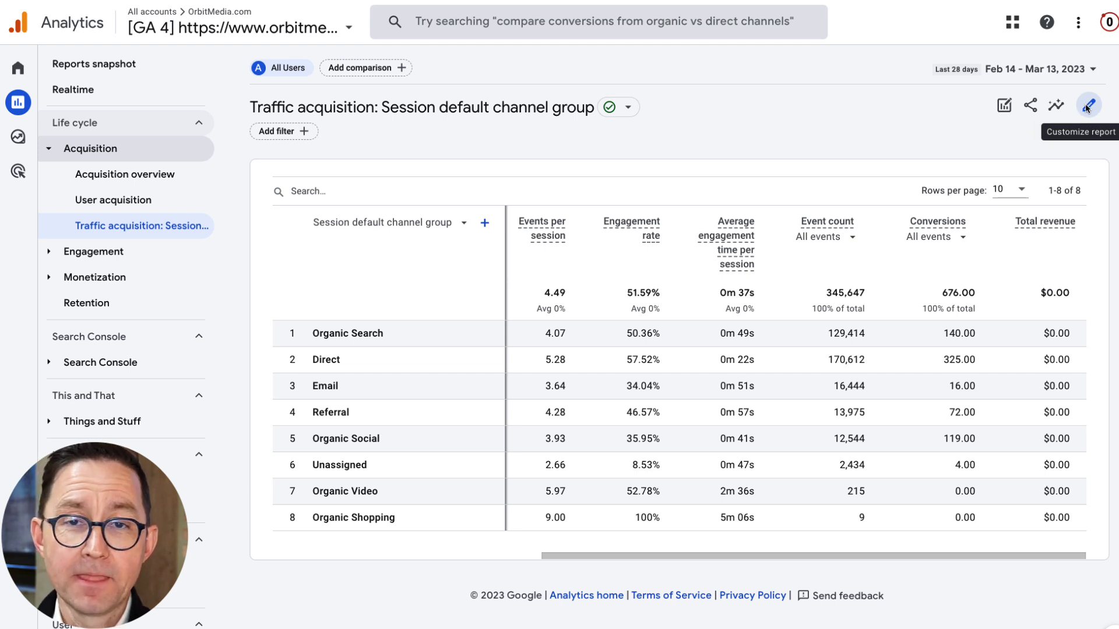
left_click(367, 226)
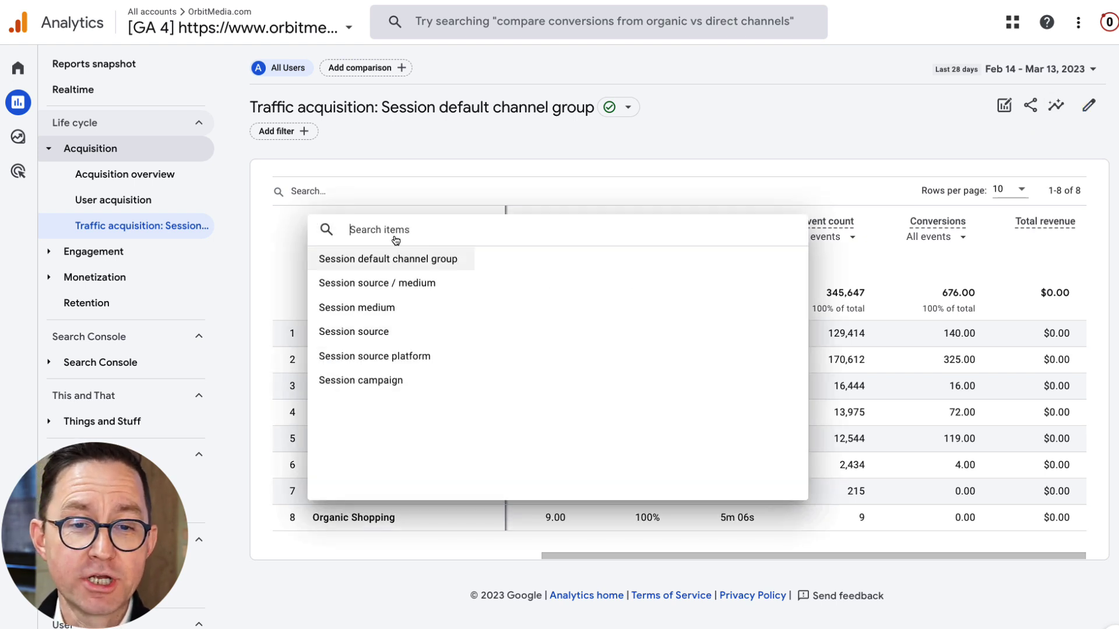
left_click(464, 149)
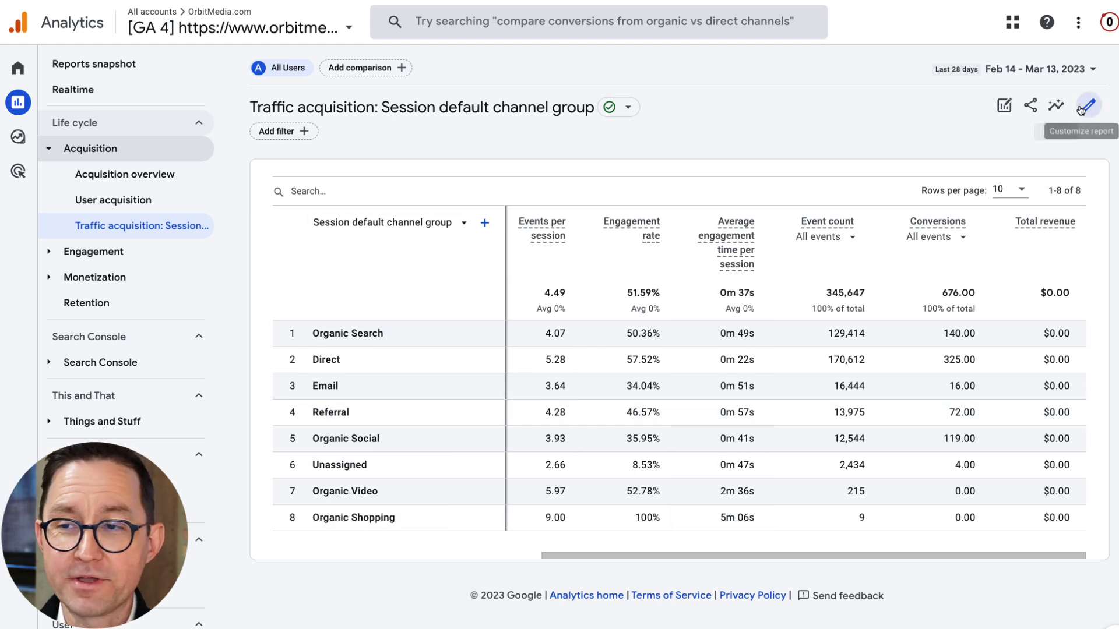
Customize the report's metrics by moving Engagement rate directly after Sessions.
left_click(1090, 109)
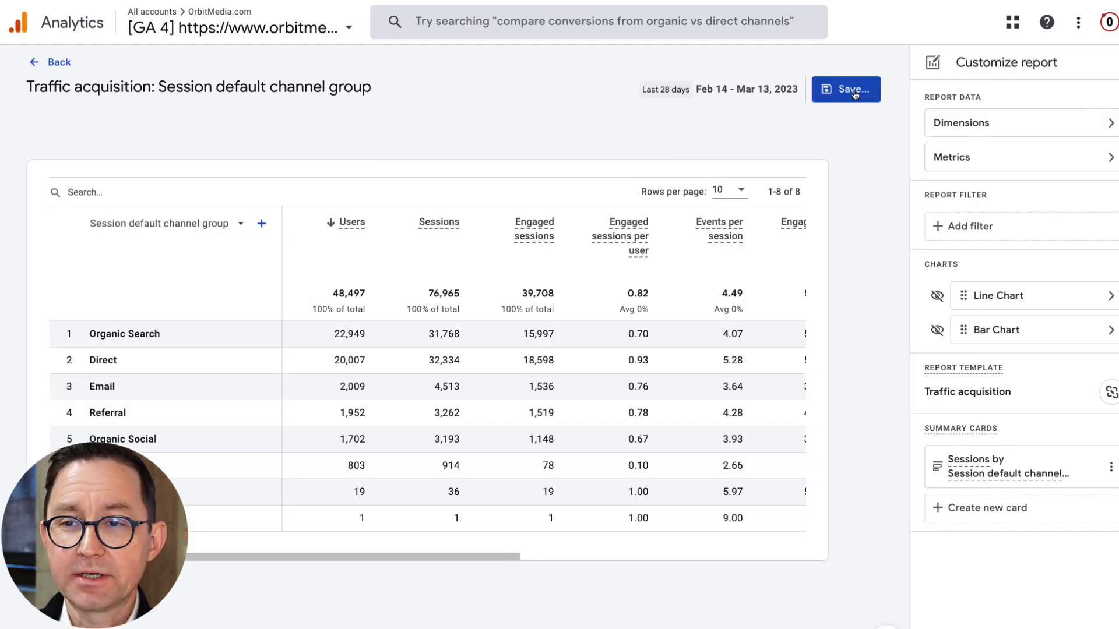
left_click(954, 159)
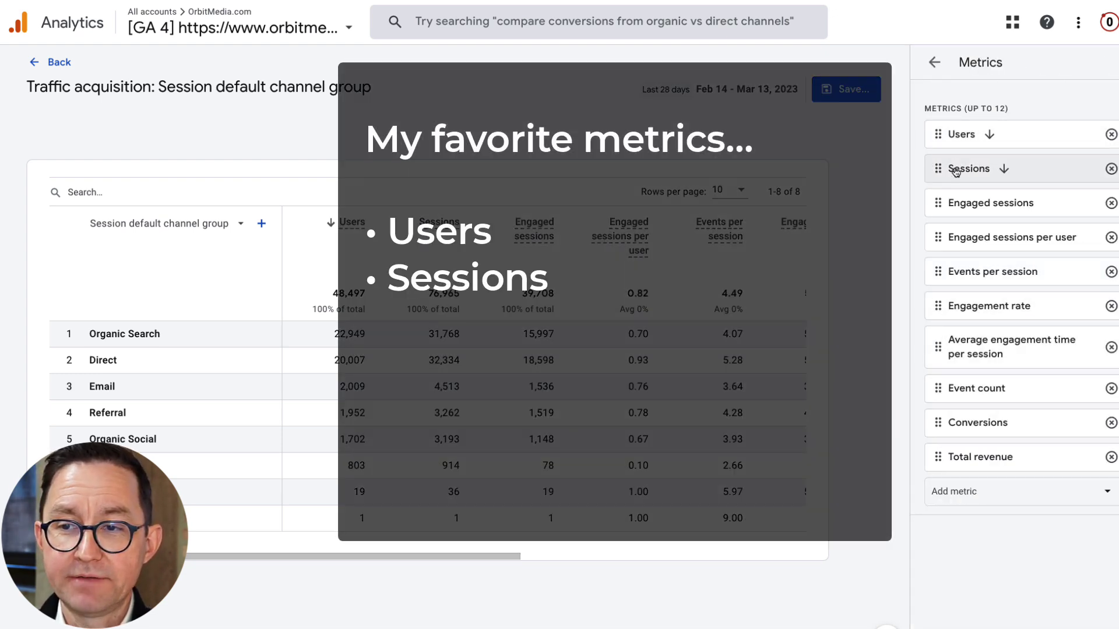
left_click_drag(938, 311, 935, 203)
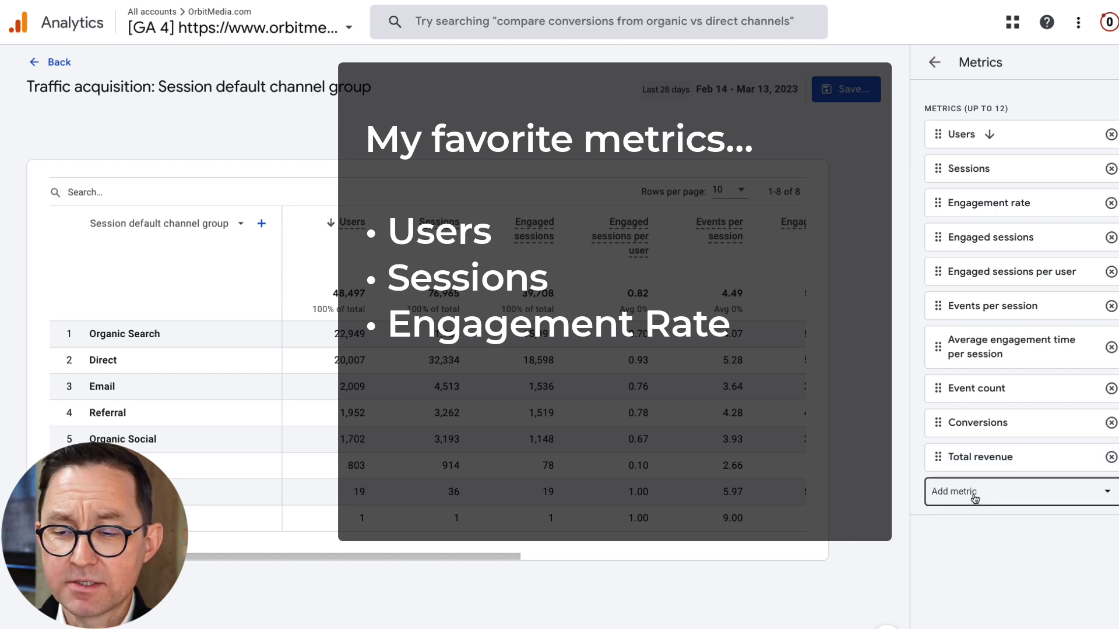
Add the Session conversion rate metric to the report and place it directly after Engagement rate.
left_click(974, 497)
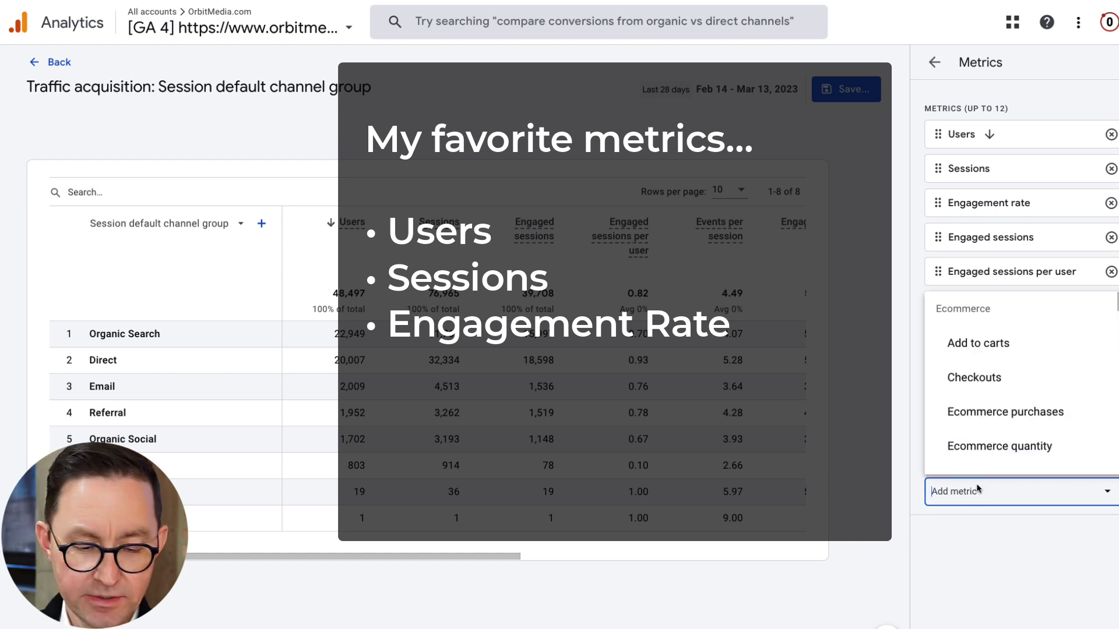
type("converio")
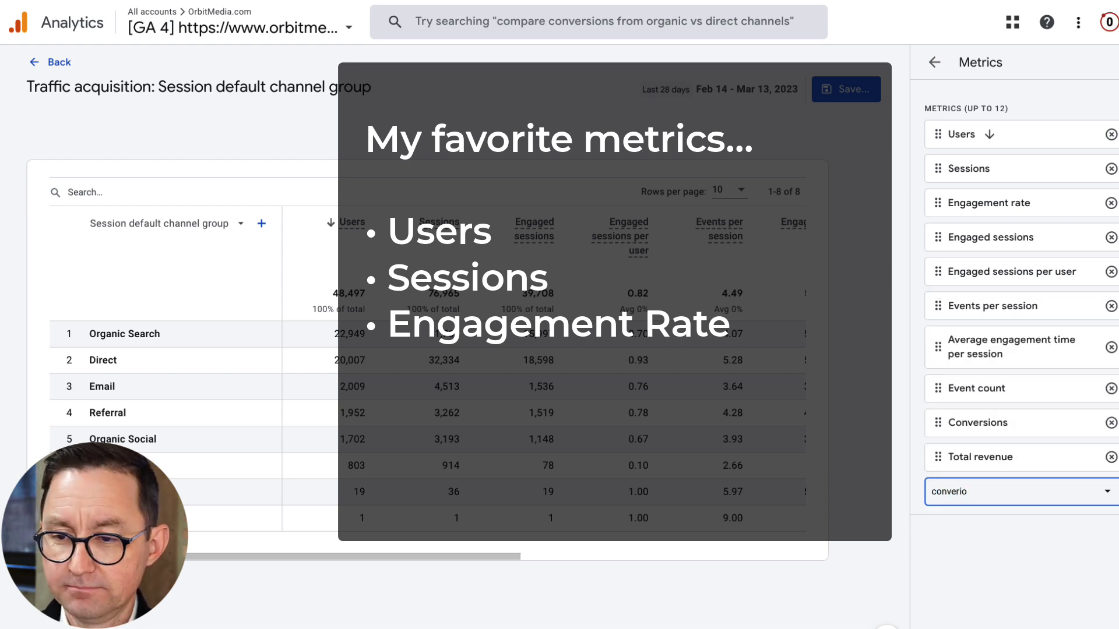
key("BackSpace")
key("BackSpace")
type("s")
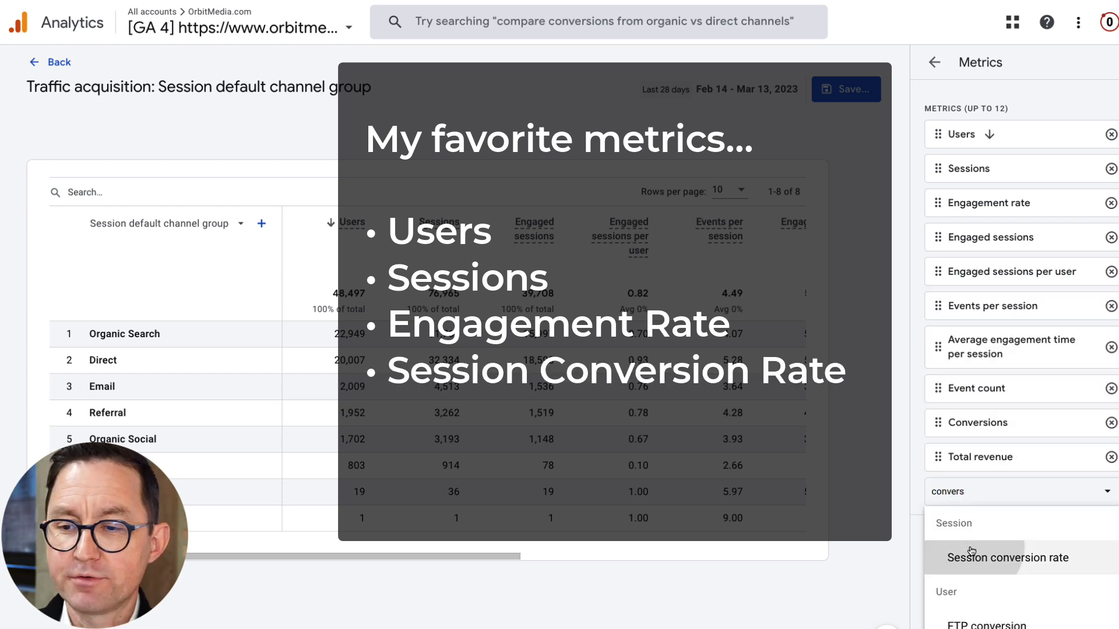
left_click(962, 557)
left_click_drag(935, 492, 936, 237)
Reorder the metrics so Average engagement time per session and Event count follow Session conversion rate, and finish editing the metrics.
left_click_drag(942, 414, 935, 276)
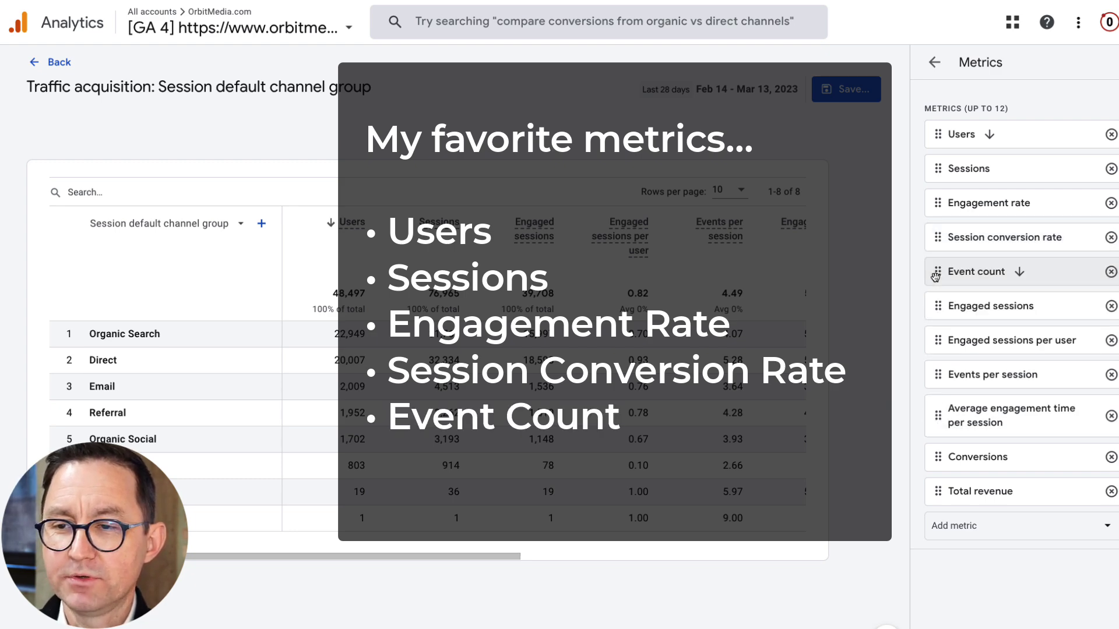
left_click_drag(937, 418, 936, 277)
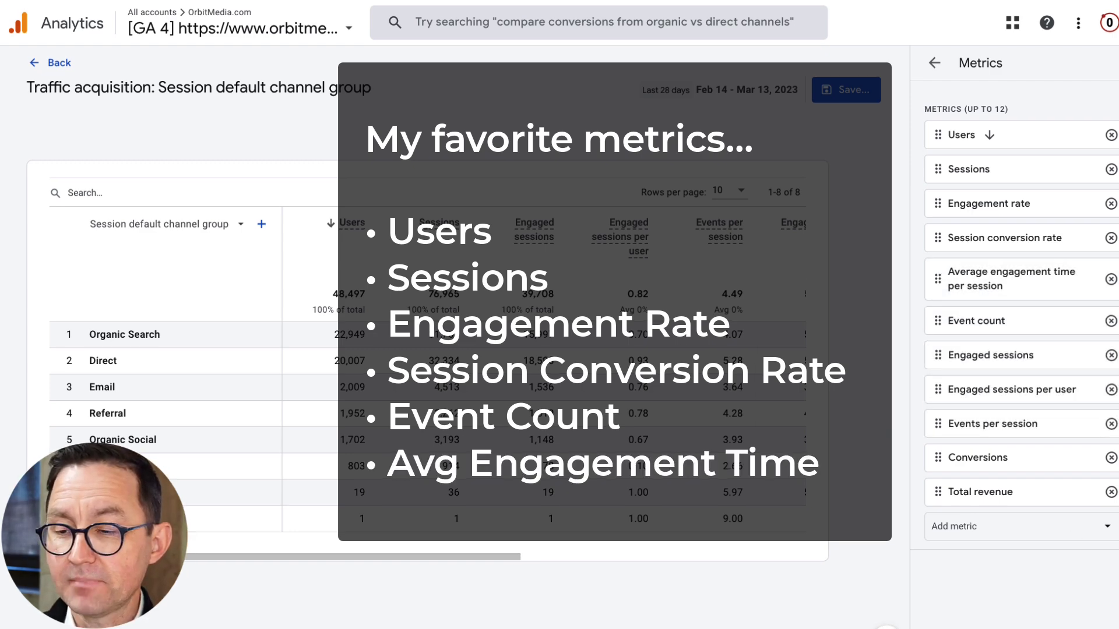
left_click(934, 62)
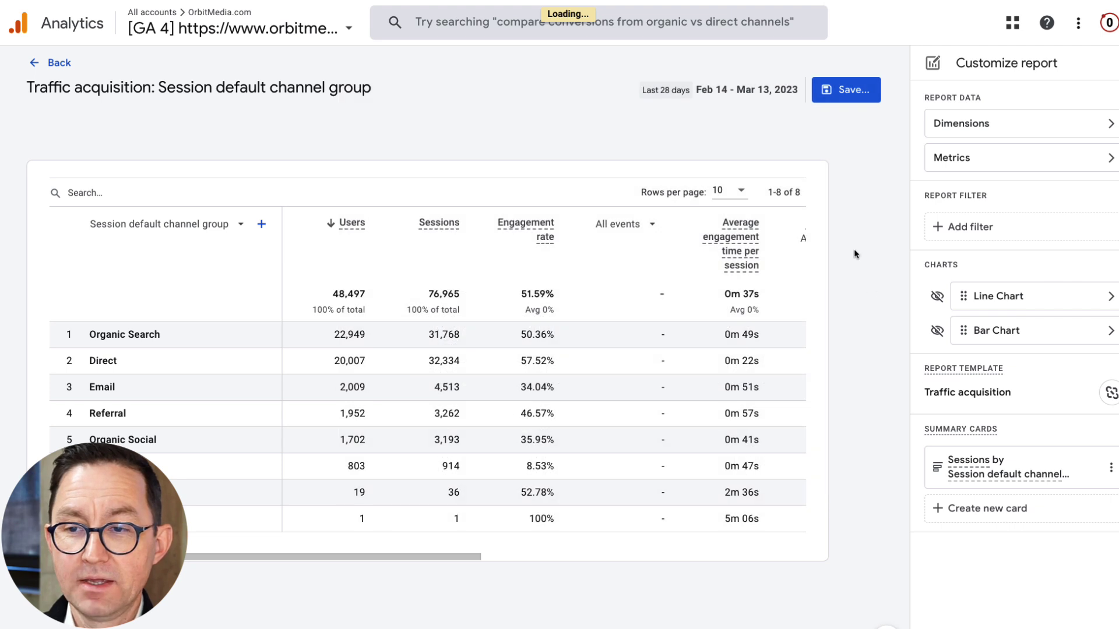
Save the changes to the current report and return to the report view.
left_click(850, 97)
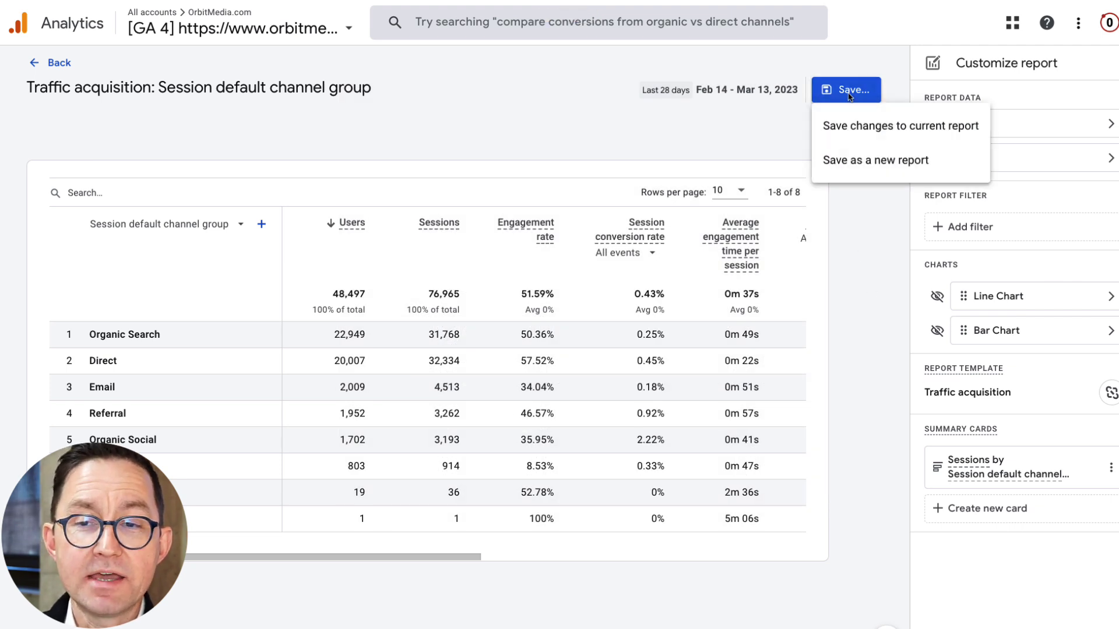
left_click(860, 133)
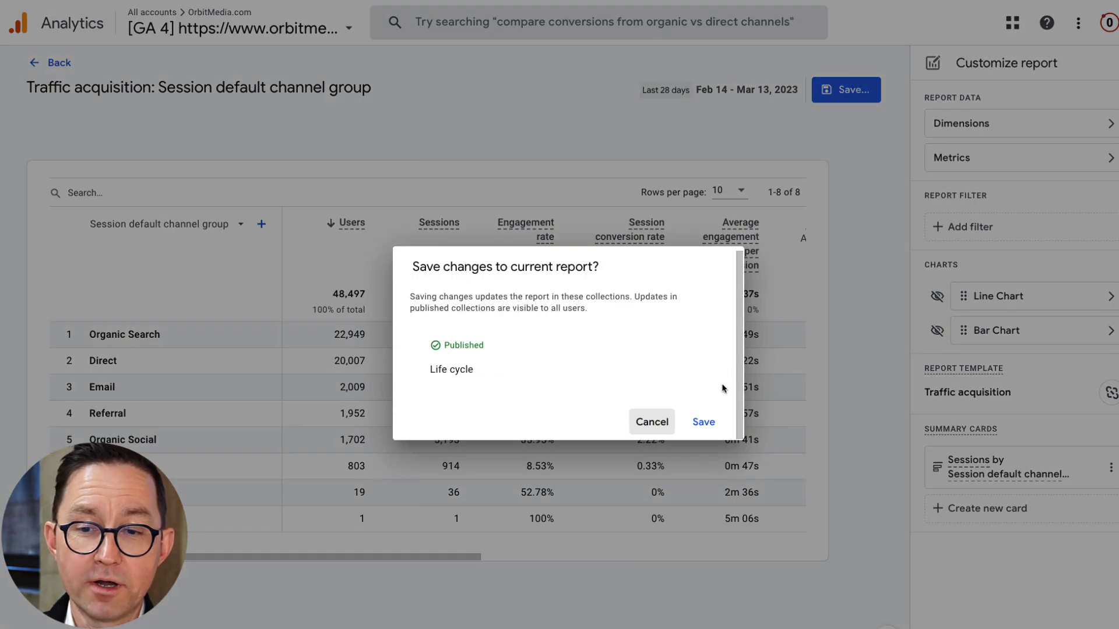
left_click(705, 423)
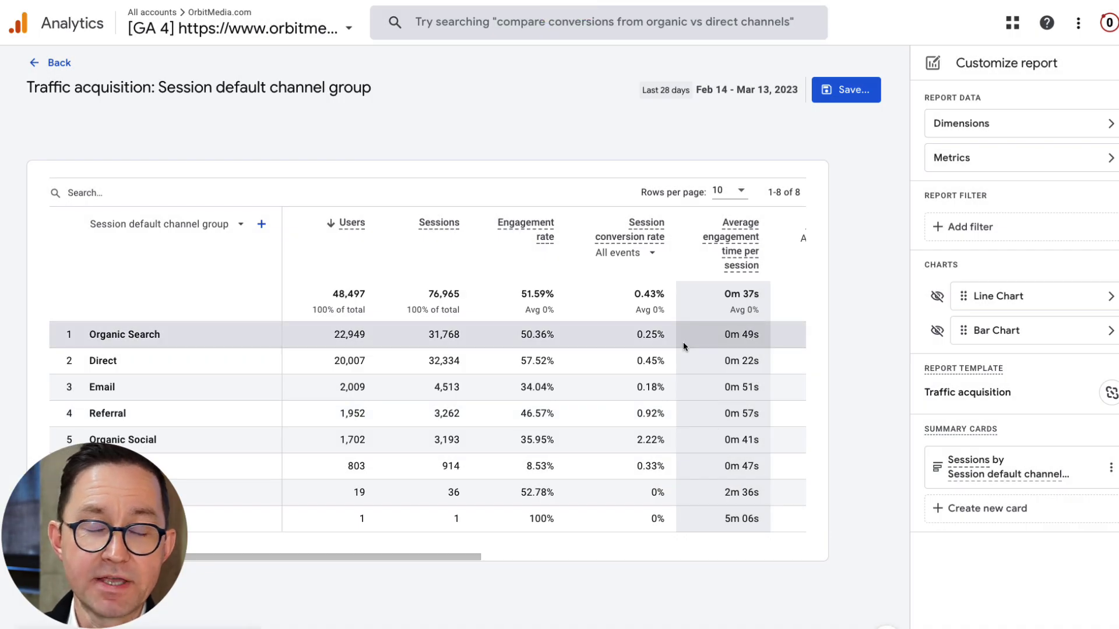
left_click(61, 64)
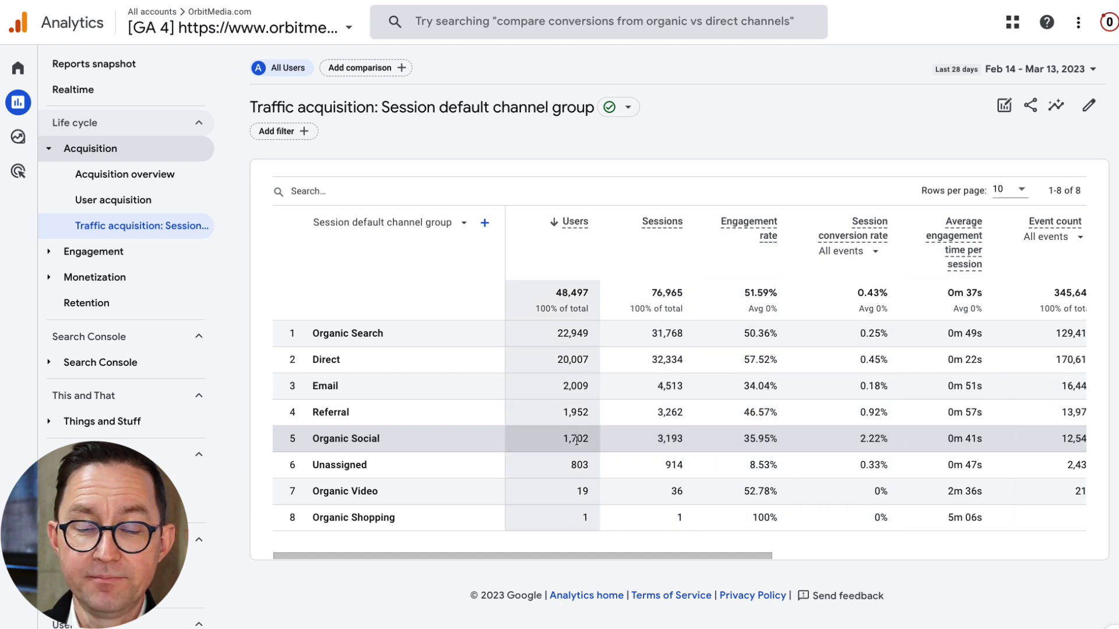
Set the report's date range to Nov 1, 2022 through Mar 13, 2023.
left_click(1010, 70)
scroll(958, 167, "up", 10)
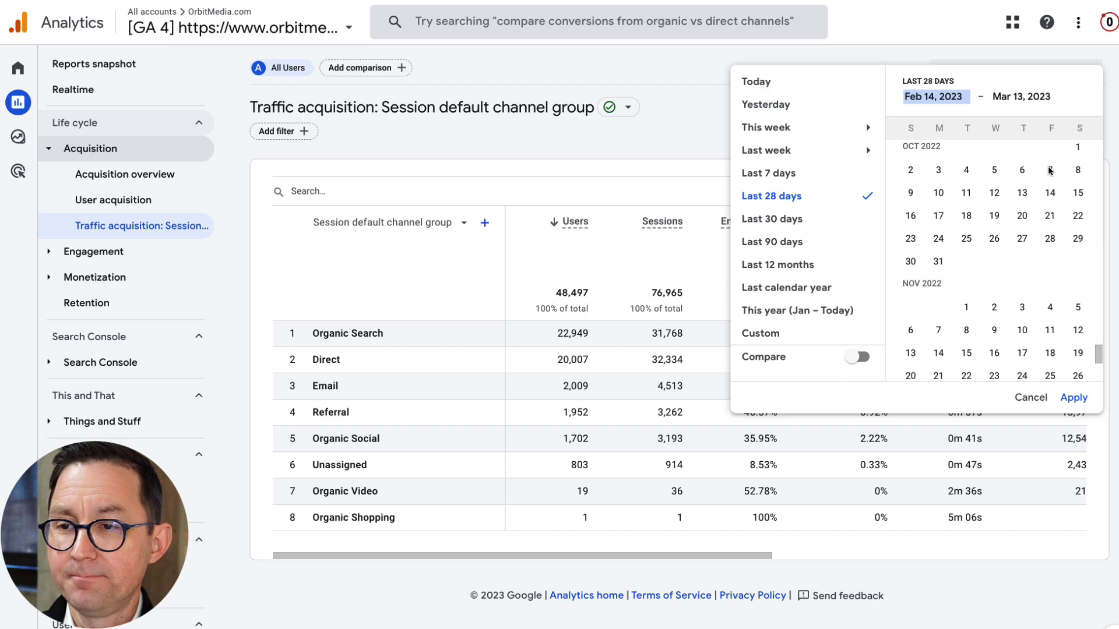
left_click(1078, 155)
left_click(1073, 398)
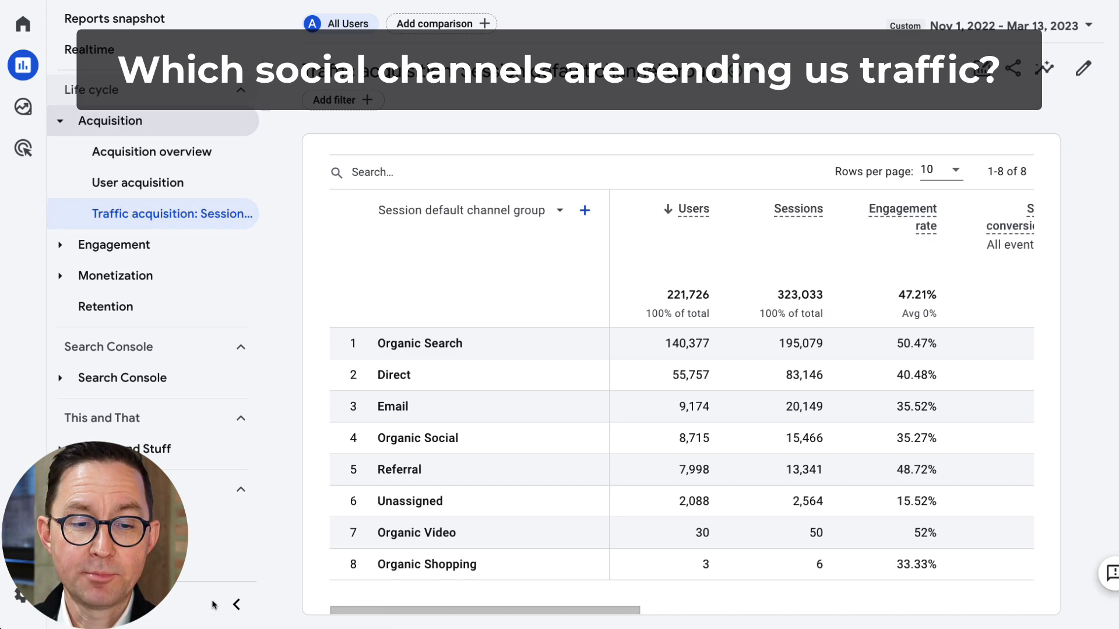
Collapse the report navigation, and switch the table to the Session source dimension with 25 rows per page.
left_click(236, 604)
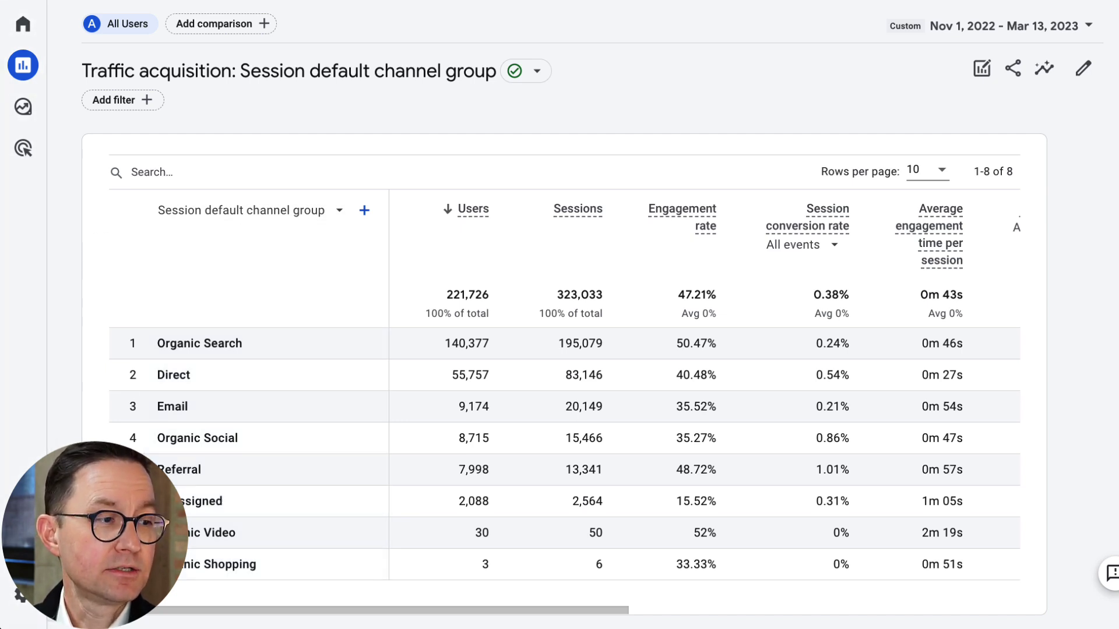
left_click(239, 215)
left_click(235, 353)
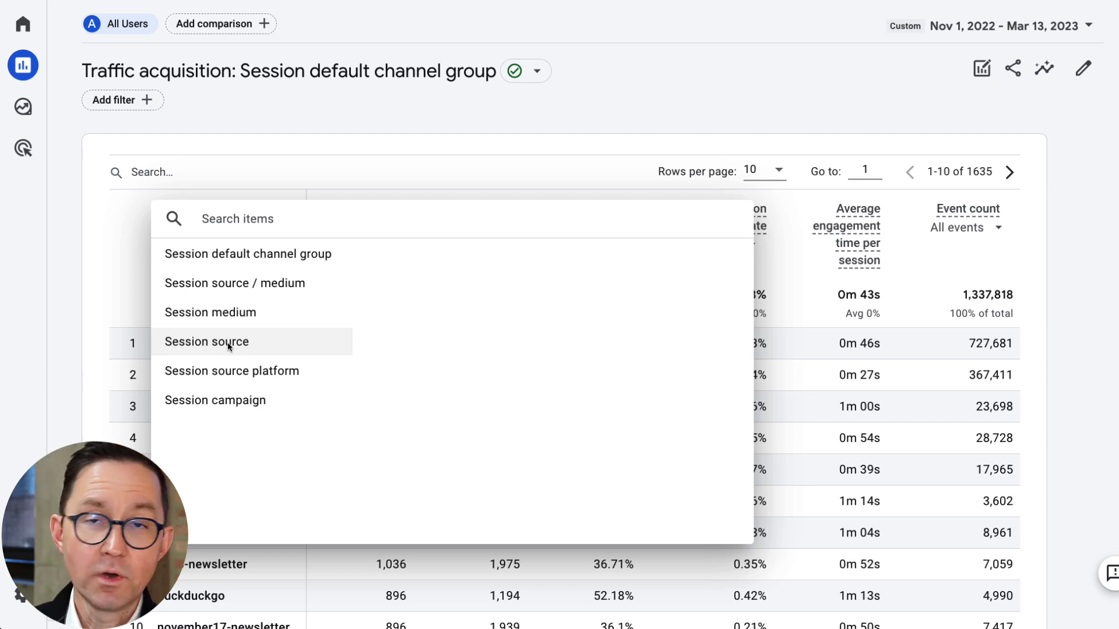
left_click(245, 133)
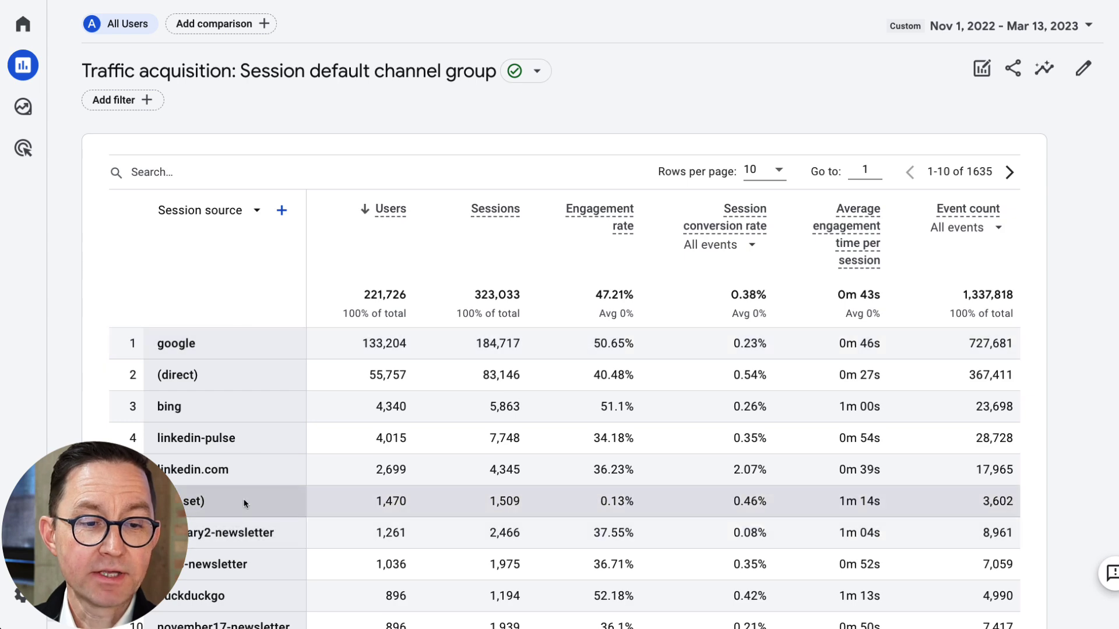
scroll(244, 500, "down", 3)
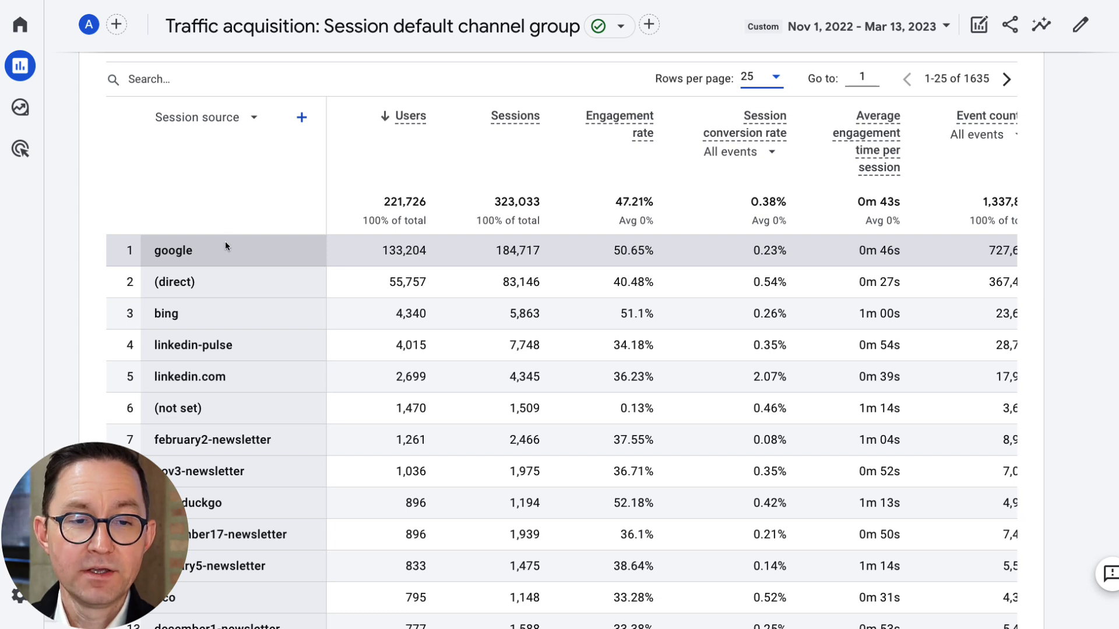
scroll(226, 233, "up", 2)
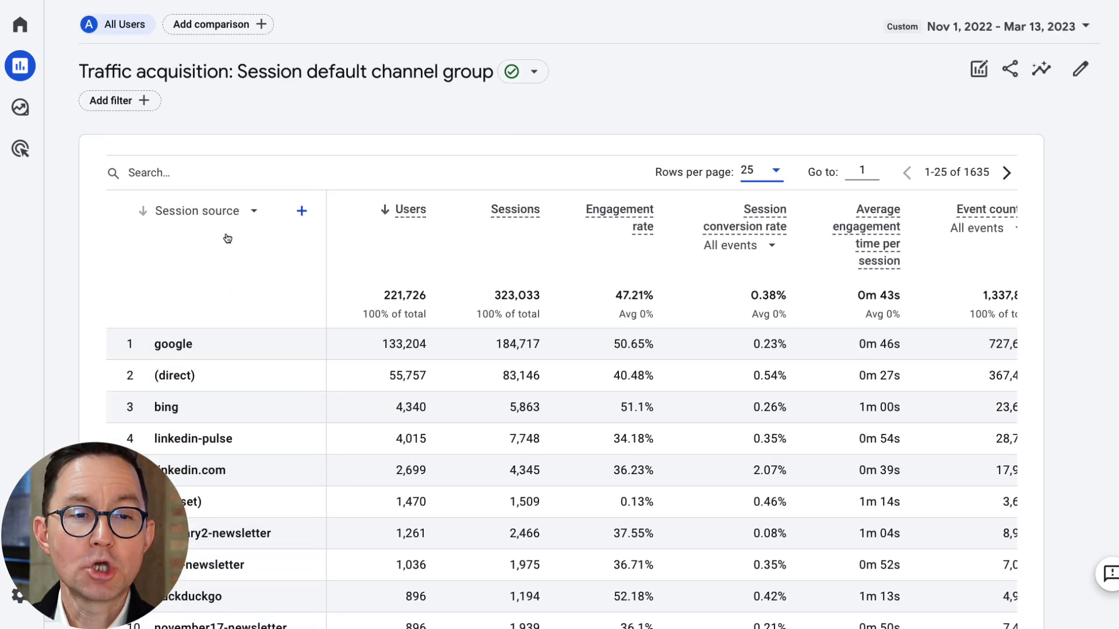
Filter the report to include only the Session medium value social, and review the listed session sources.
left_click(143, 101)
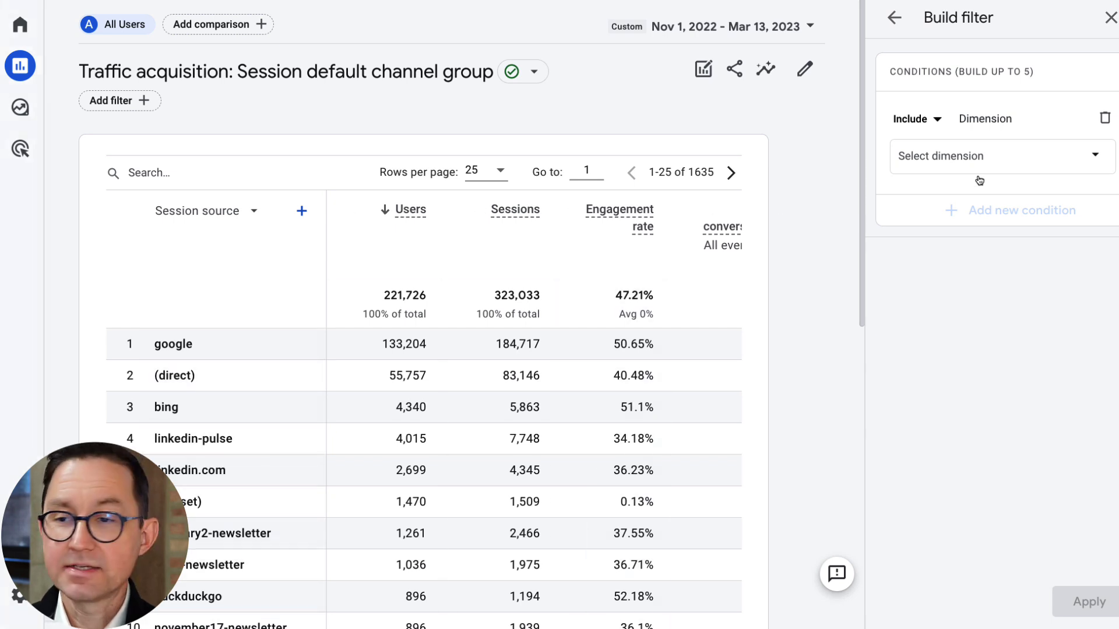
left_click(980, 156)
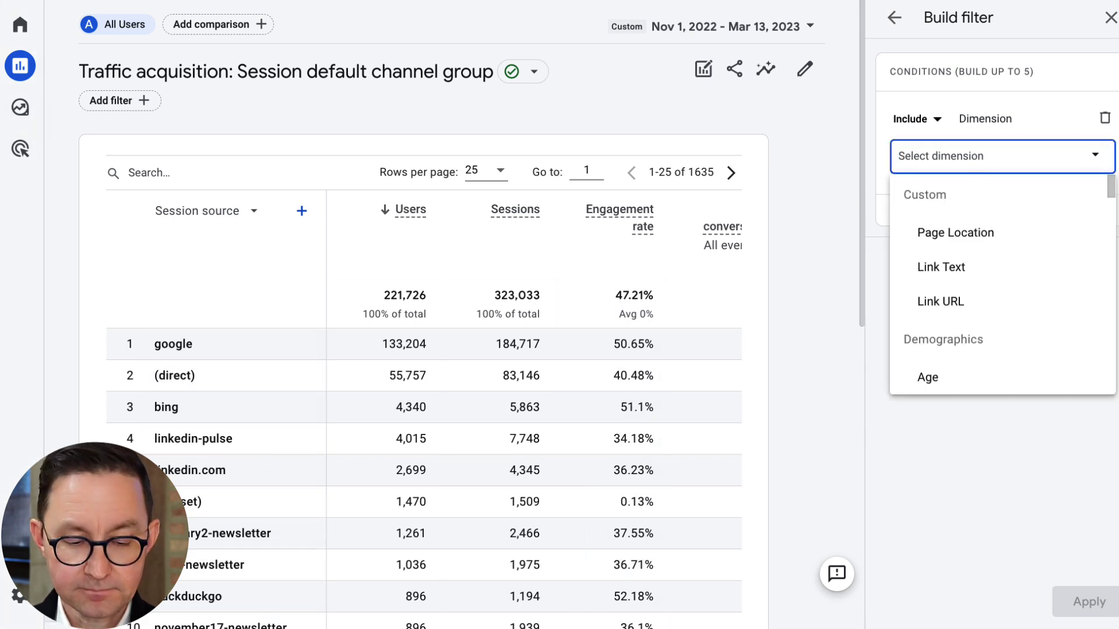
type("medium")
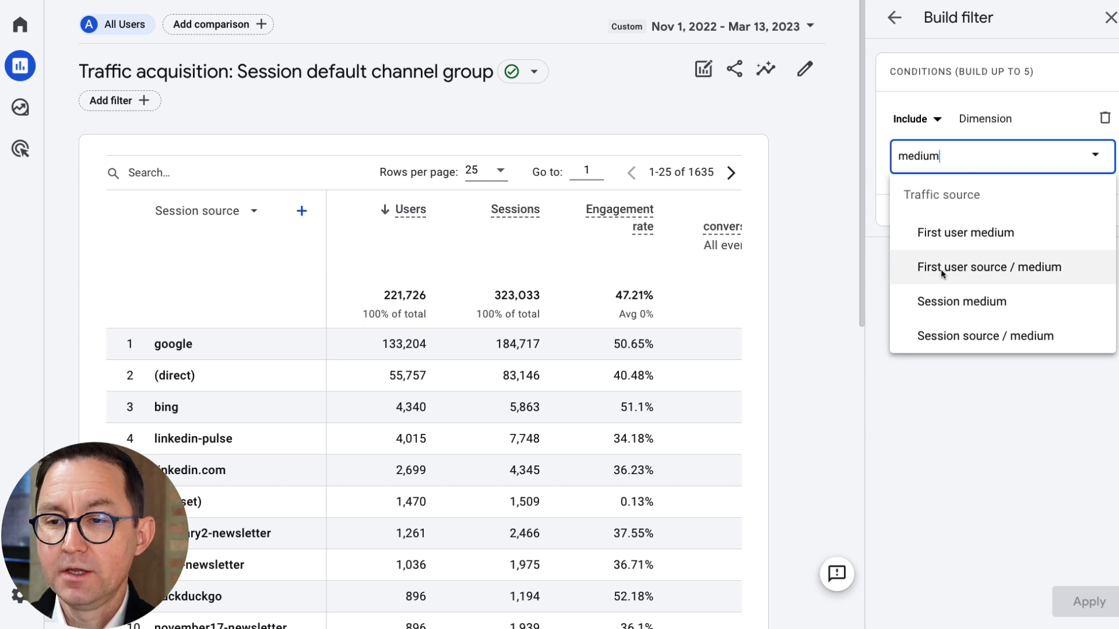
left_click(947, 304)
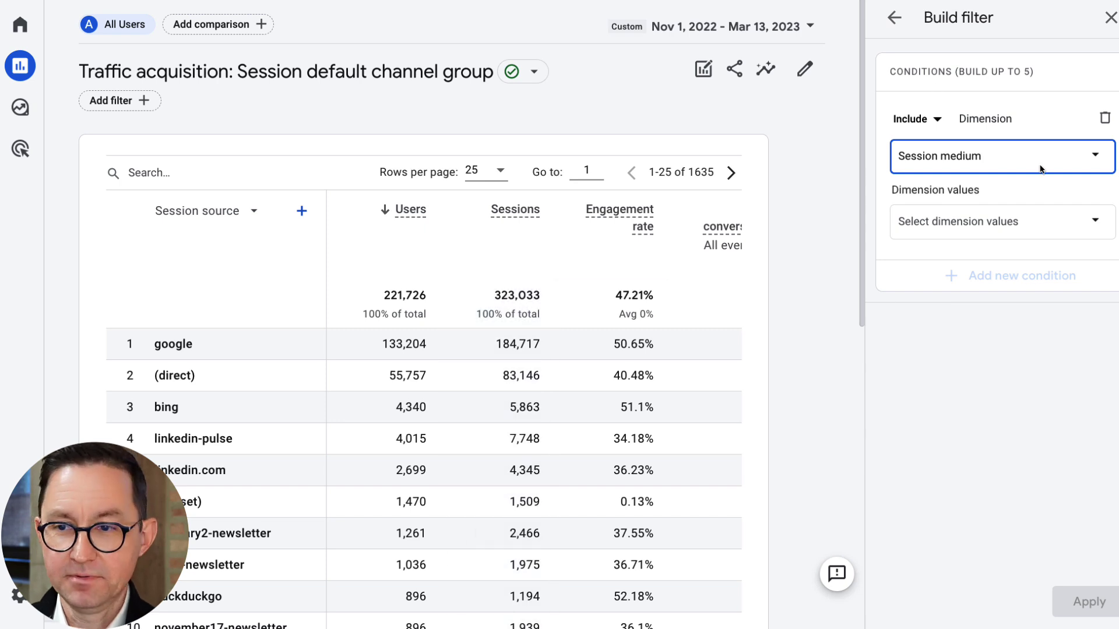
left_click(977, 230)
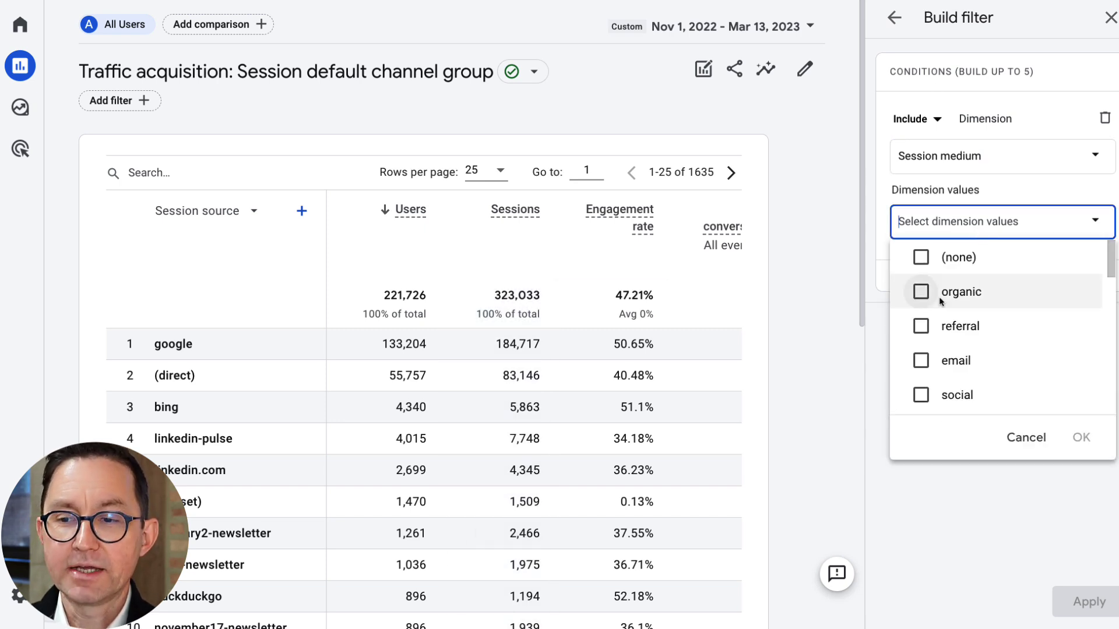
scroll(939, 373, "down", 2)
left_click(921, 266)
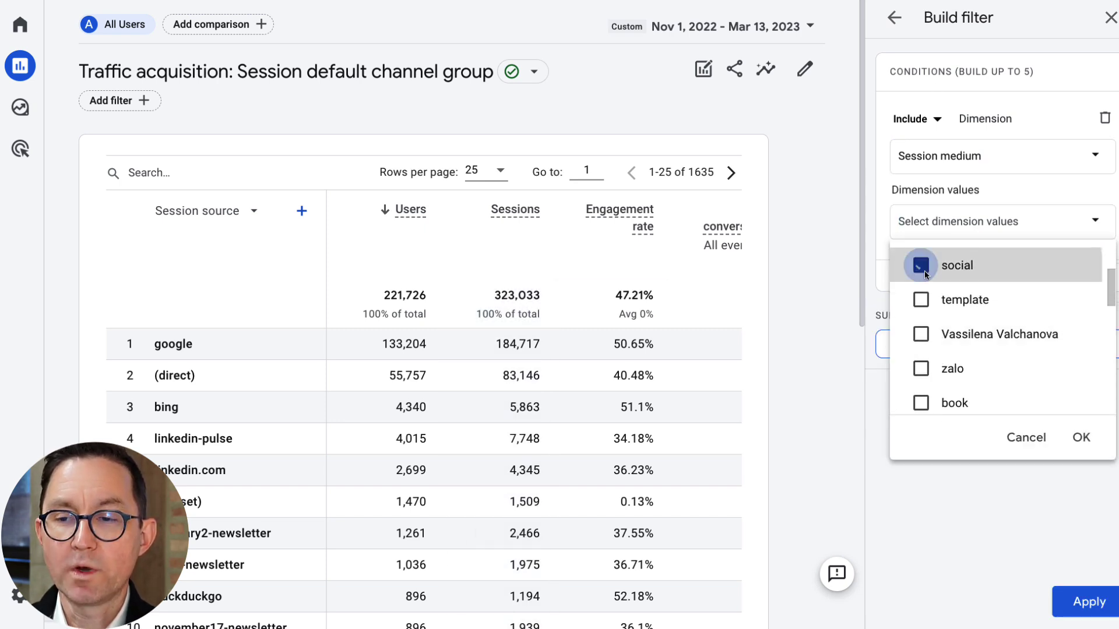
left_click(1081, 437)
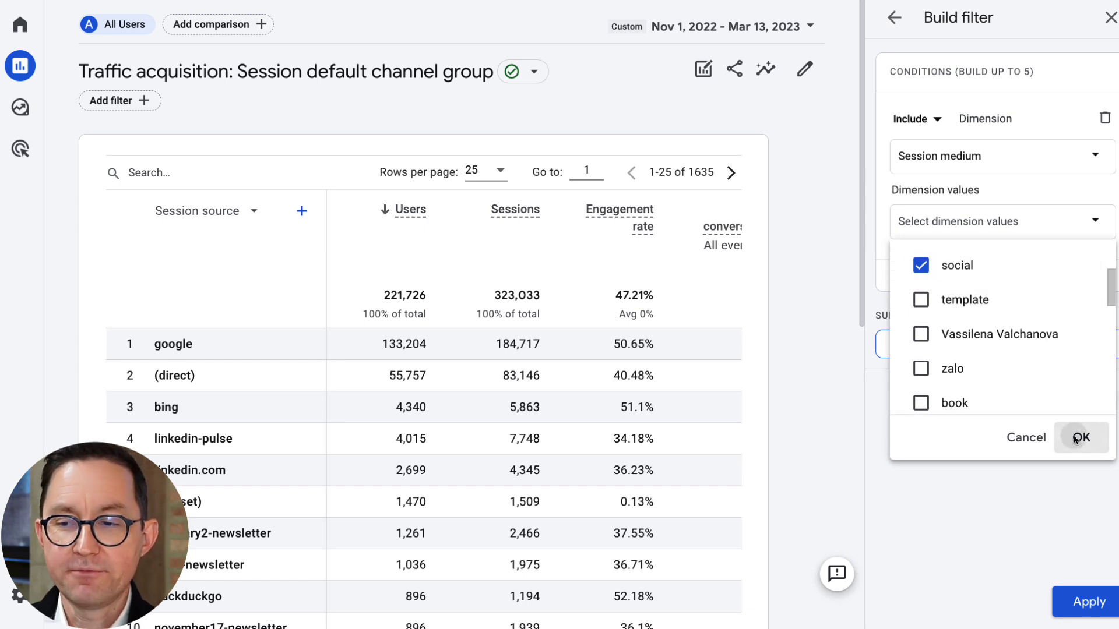
left_click(1099, 606)
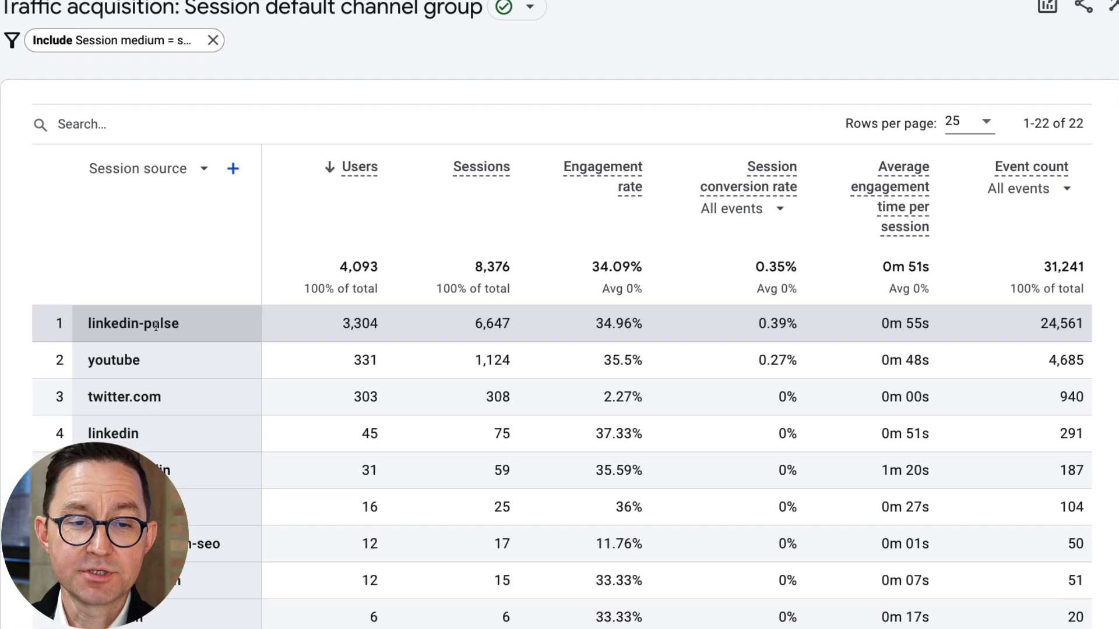
scroll(151, 370, "down", 2)
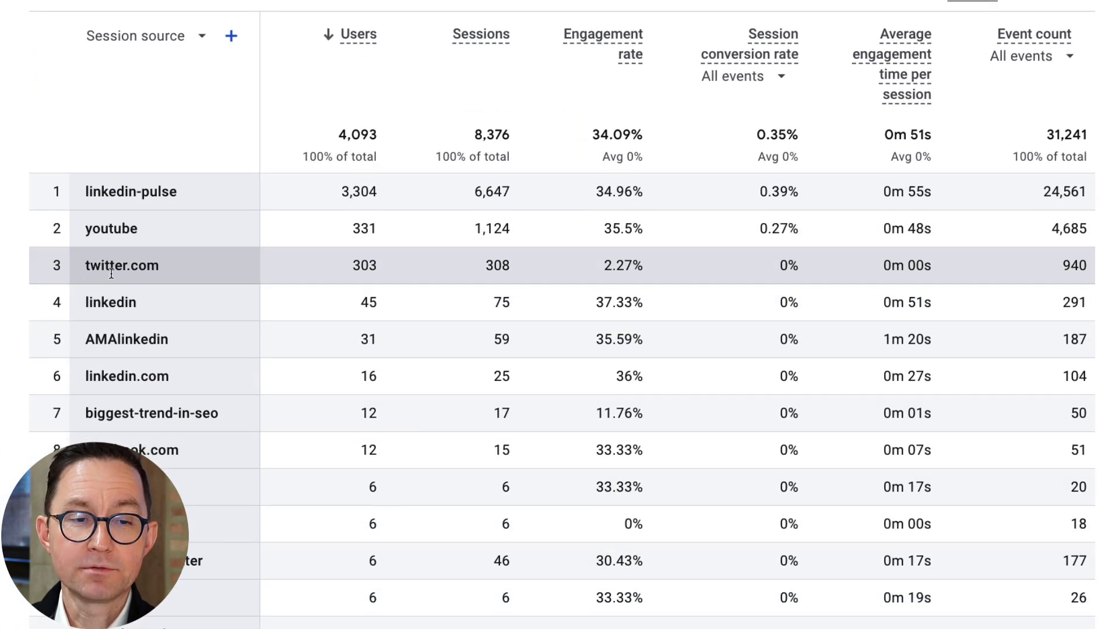
Finish reviewing the social session sources, and open the Pages and screens report under Engagement.
scroll(165, 215, "down", 1)
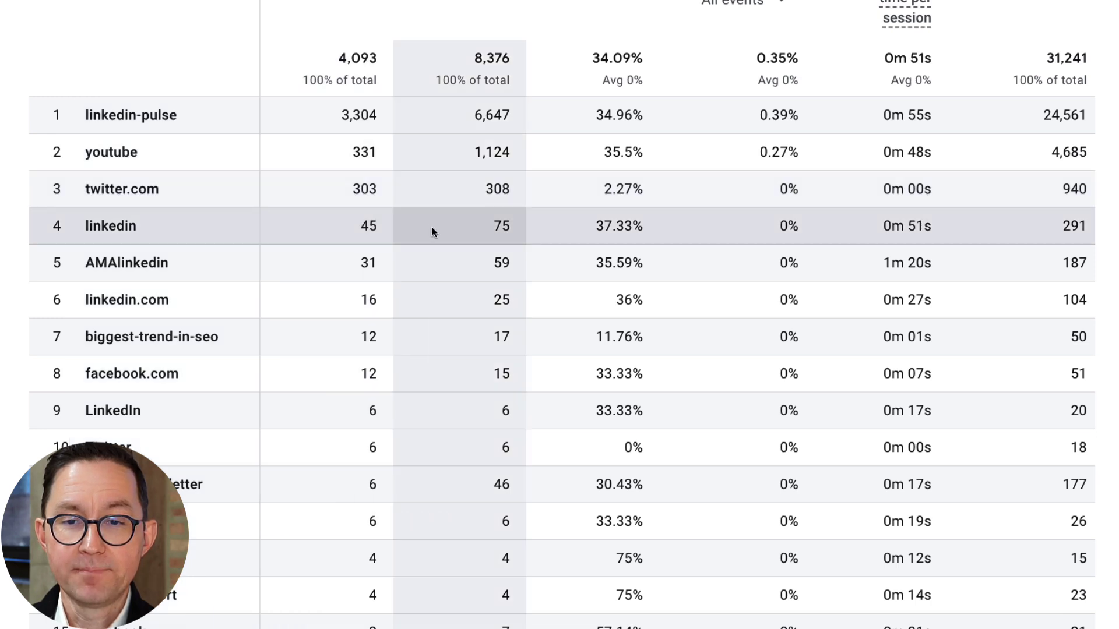
scroll(434, 226, "up", 1)
scroll(435, 229, "up", 1)
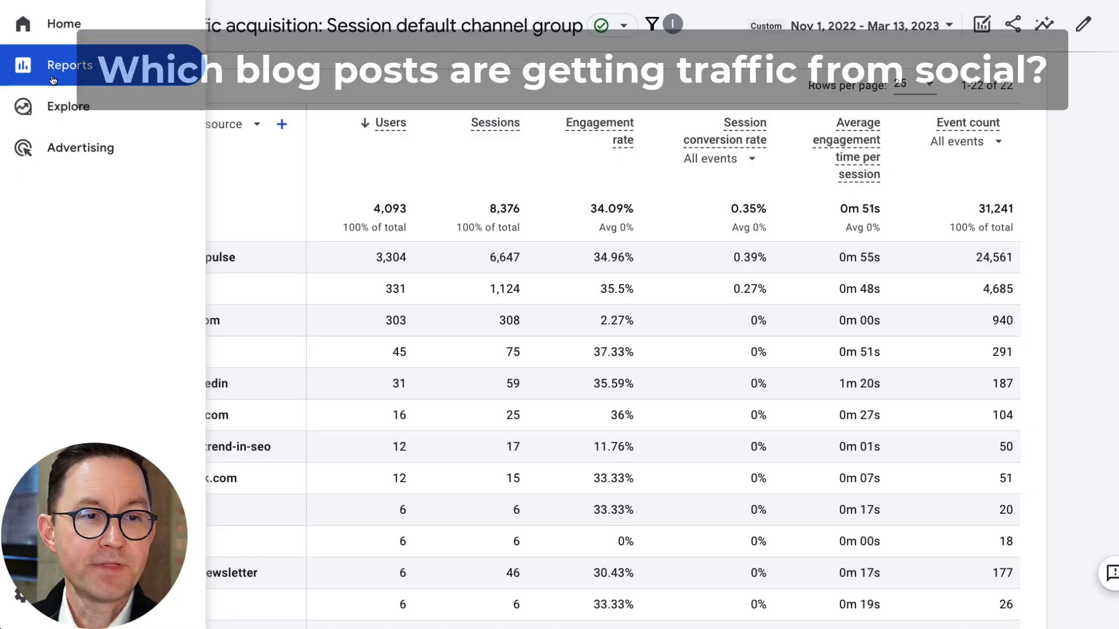
left_click(52, 76)
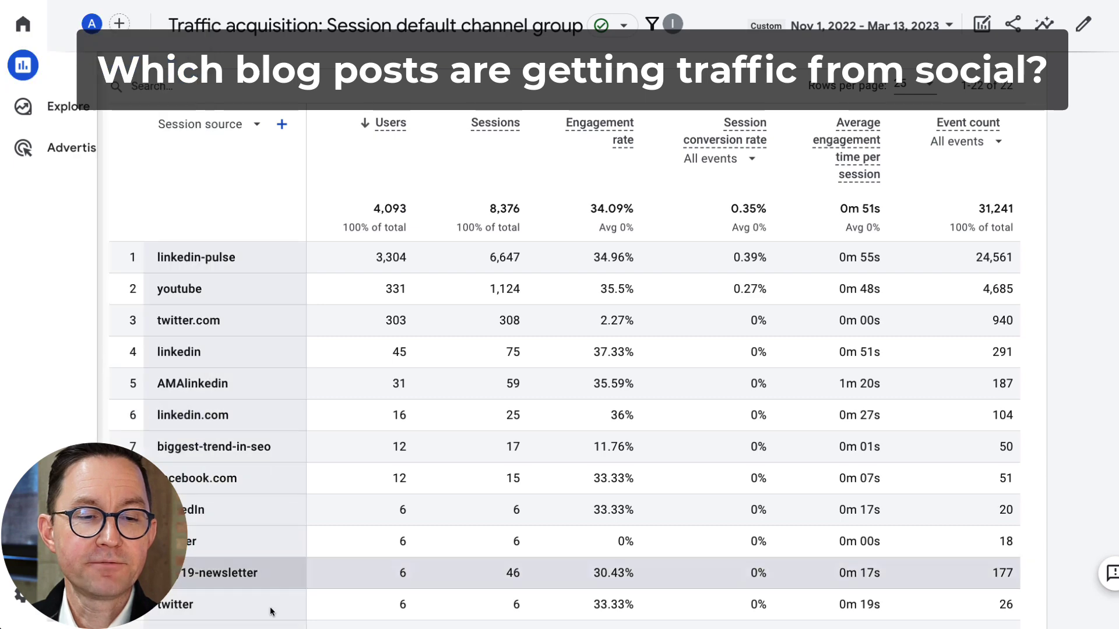
left_click(63, 246)
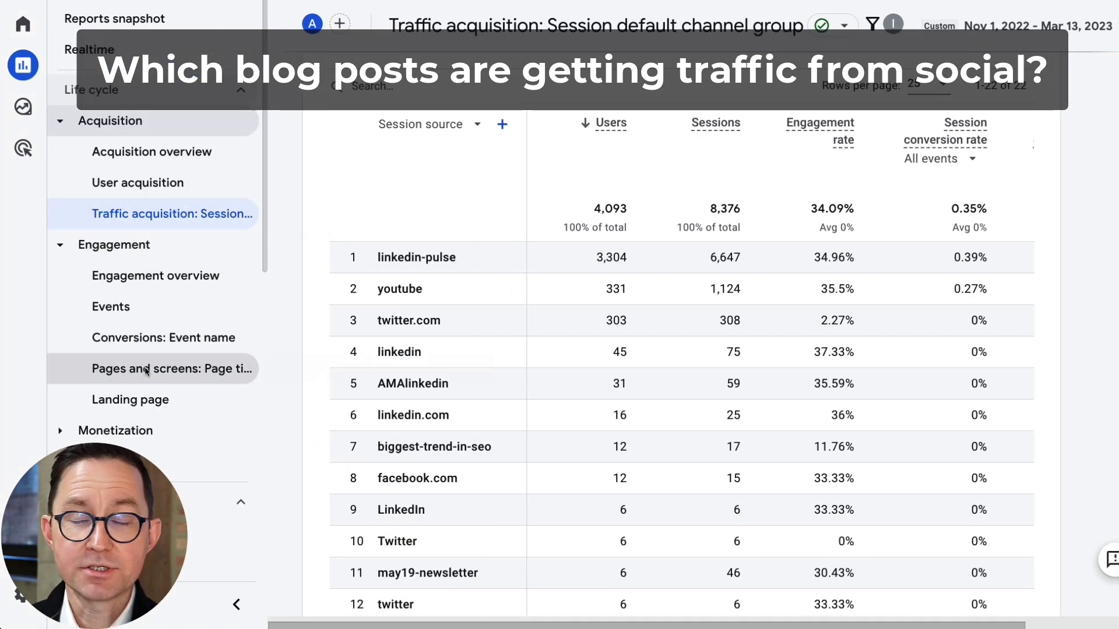
left_click(146, 370)
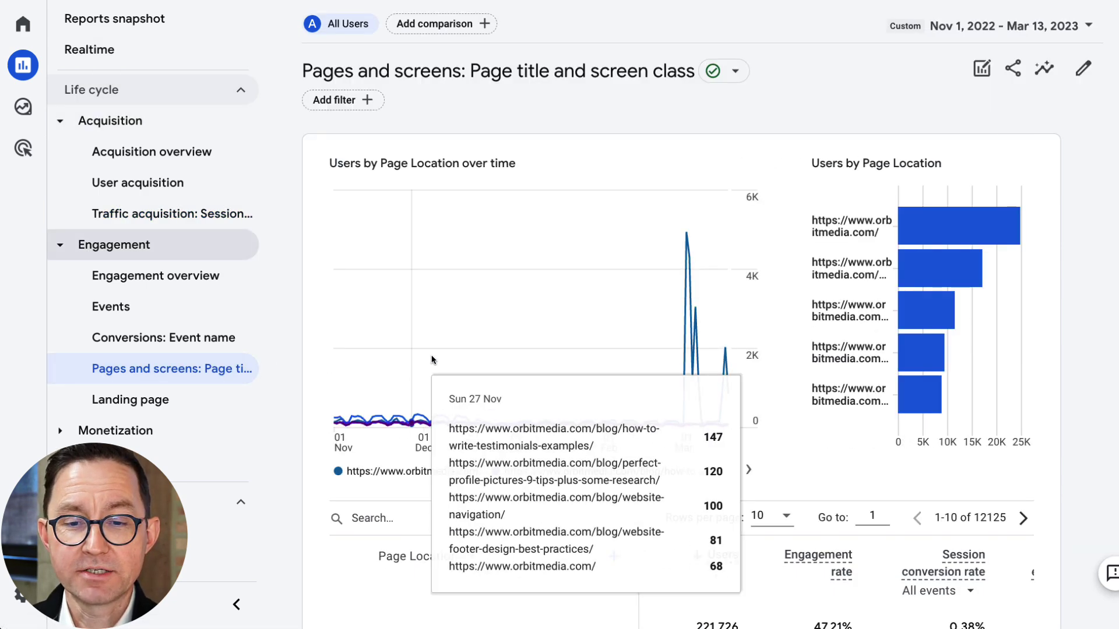
Switch the table to the Page path and screen class dimension, and collapse the report navigation.
scroll(465, 356, "down", 6)
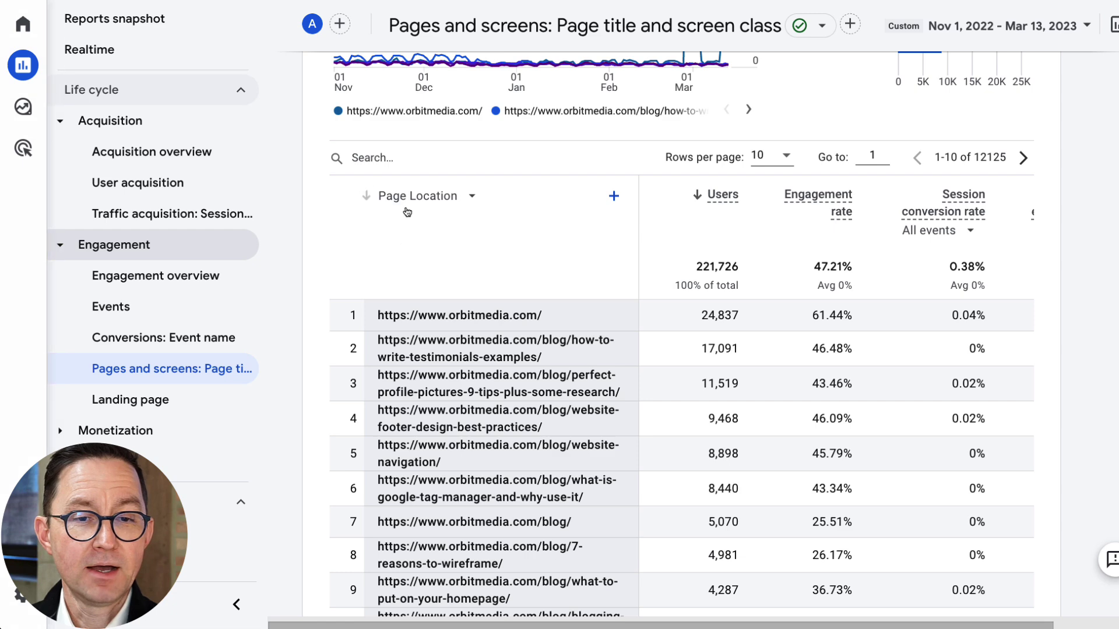
left_click(415, 197)
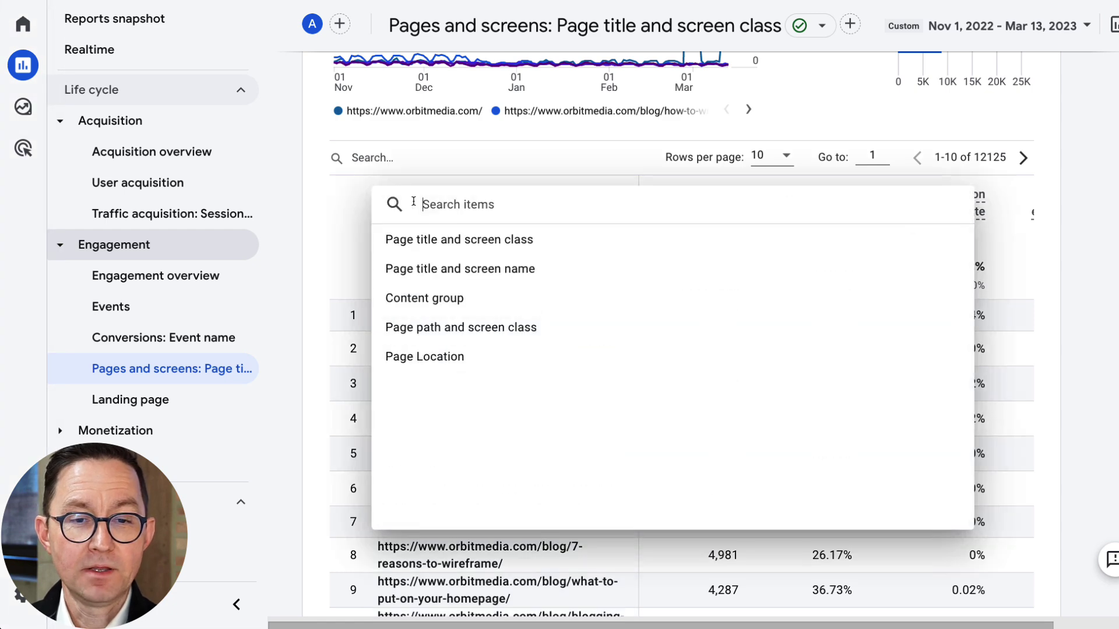
left_click(433, 328)
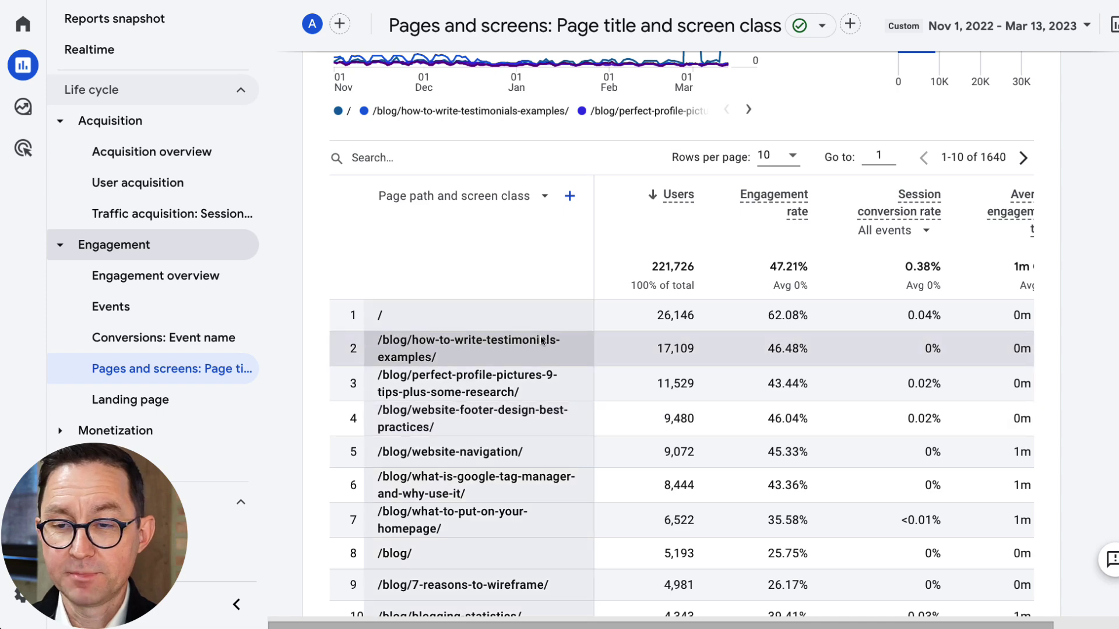
left_click(236, 604)
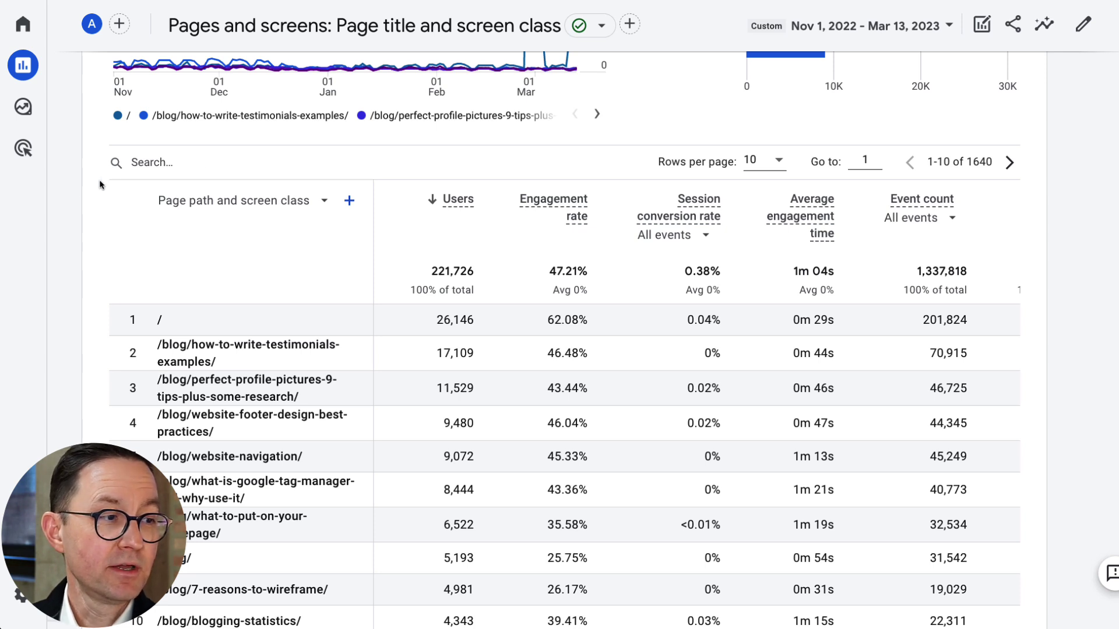
Search the page table for blog, and look over the listed blog post paths.
left_click(235, 168)
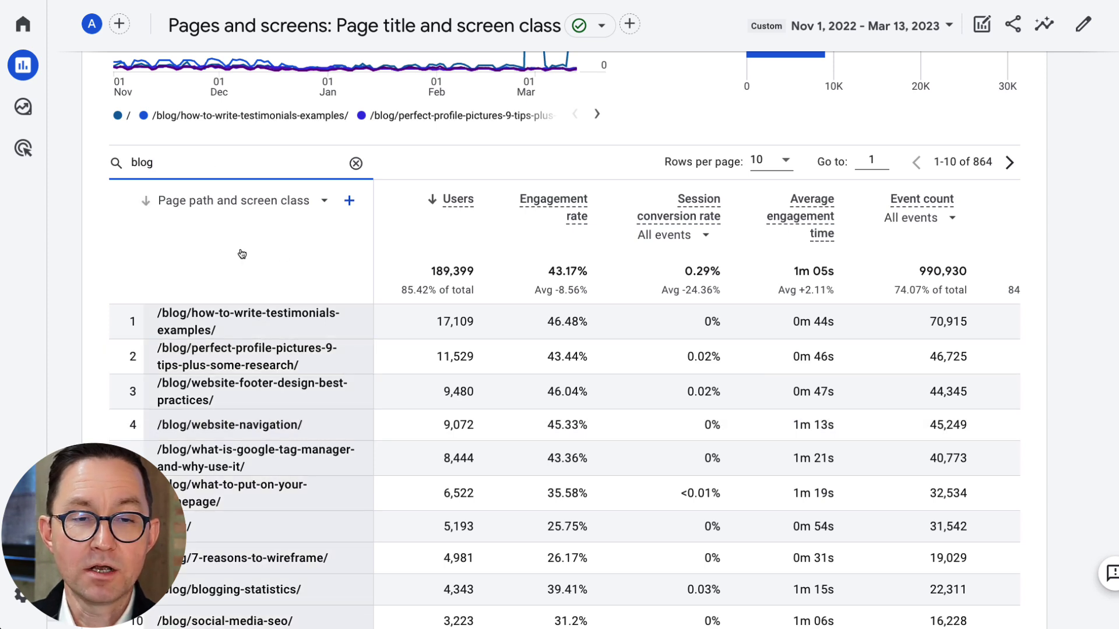
scroll(274, 245, "down", 2)
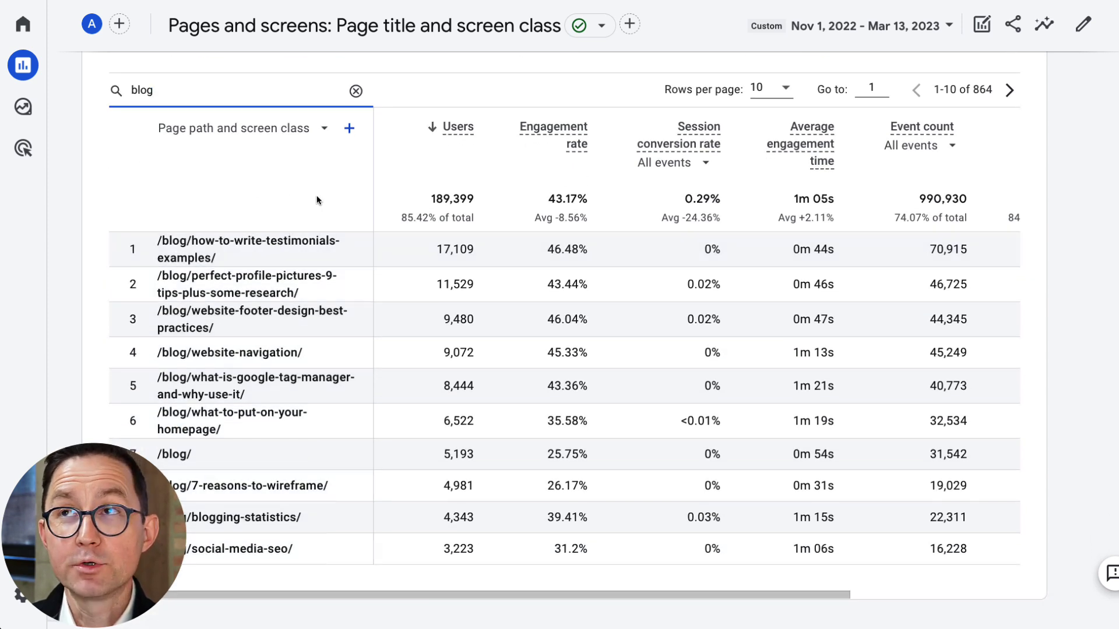
scroll(315, 196, "up", 7)
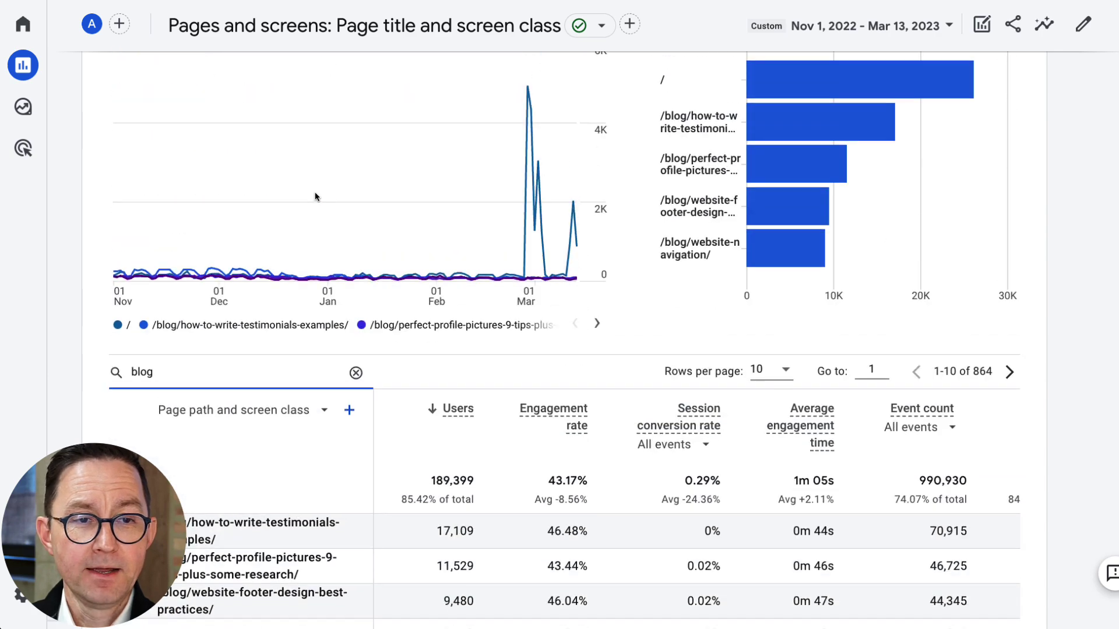
scroll(193, 263, "down", 10)
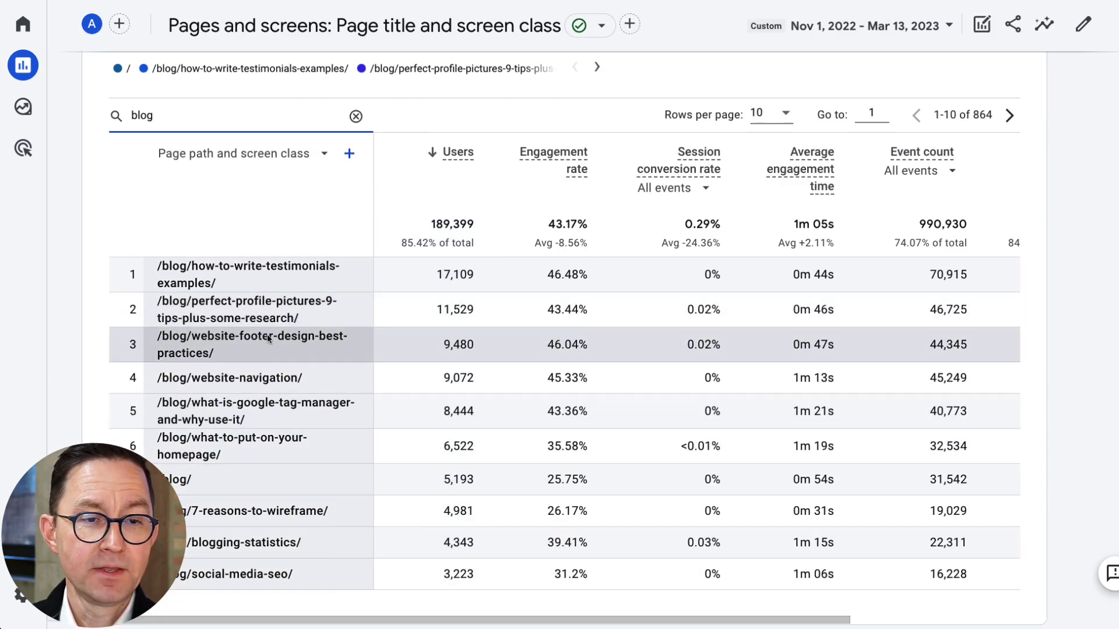
Filter the report to include only the Session medium value social, and review the listed blog posts.
scroll(268, 271, "up", 10)
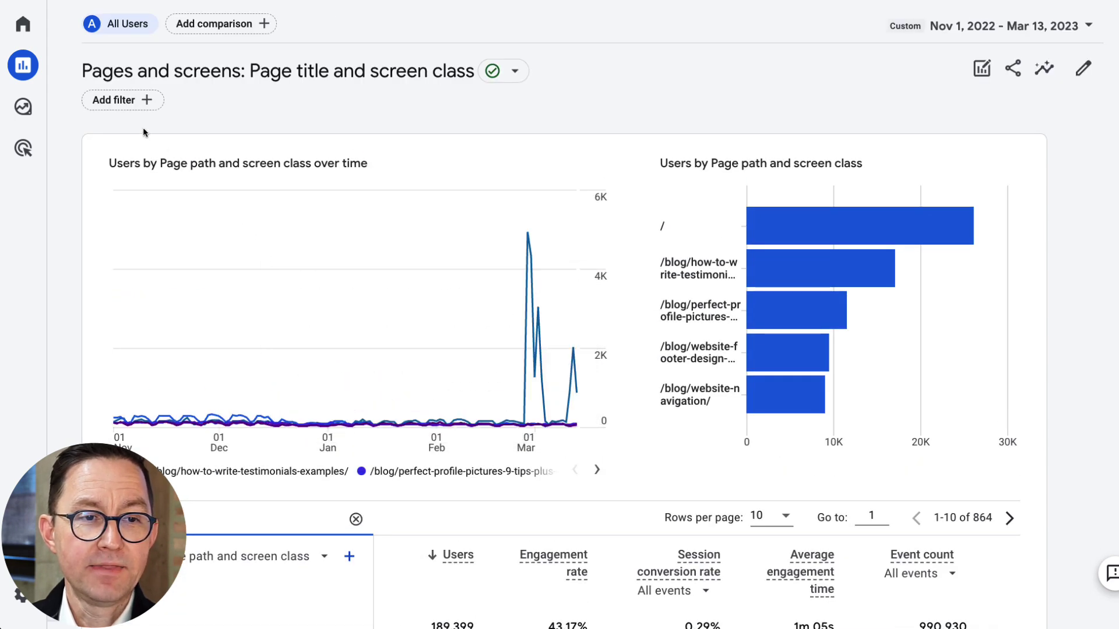
left_click(141, 101)
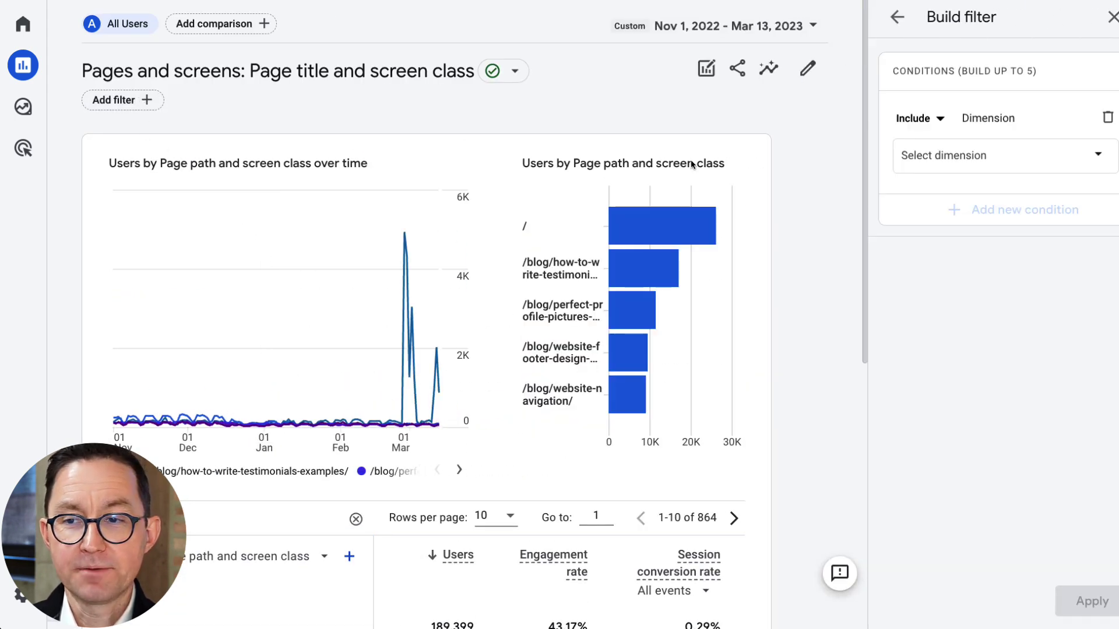
left_click(1002, 167)
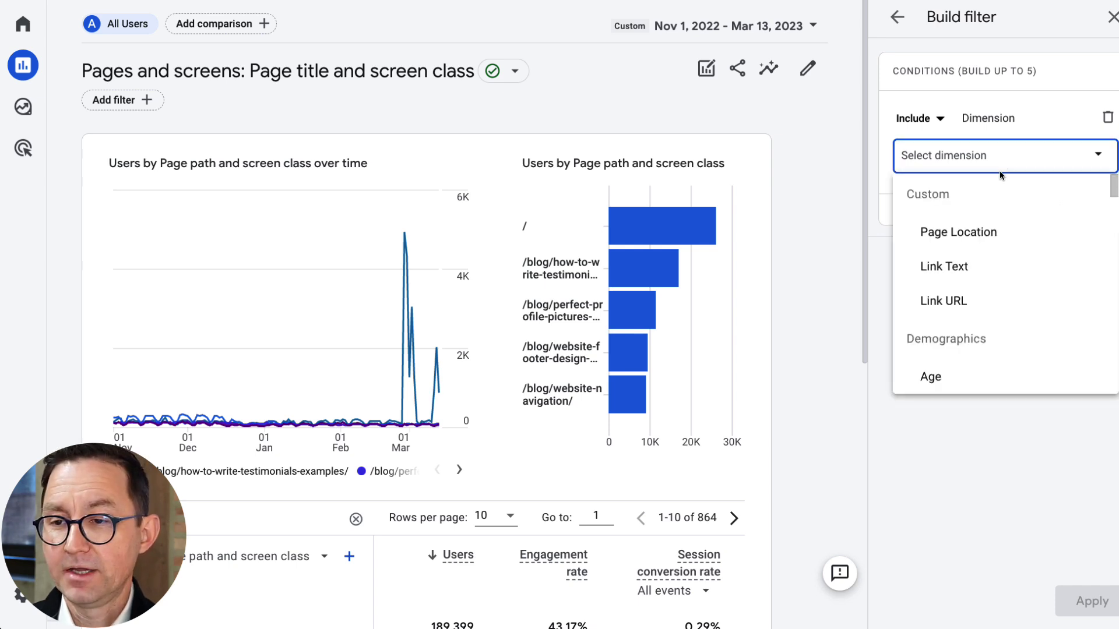
type("medium")
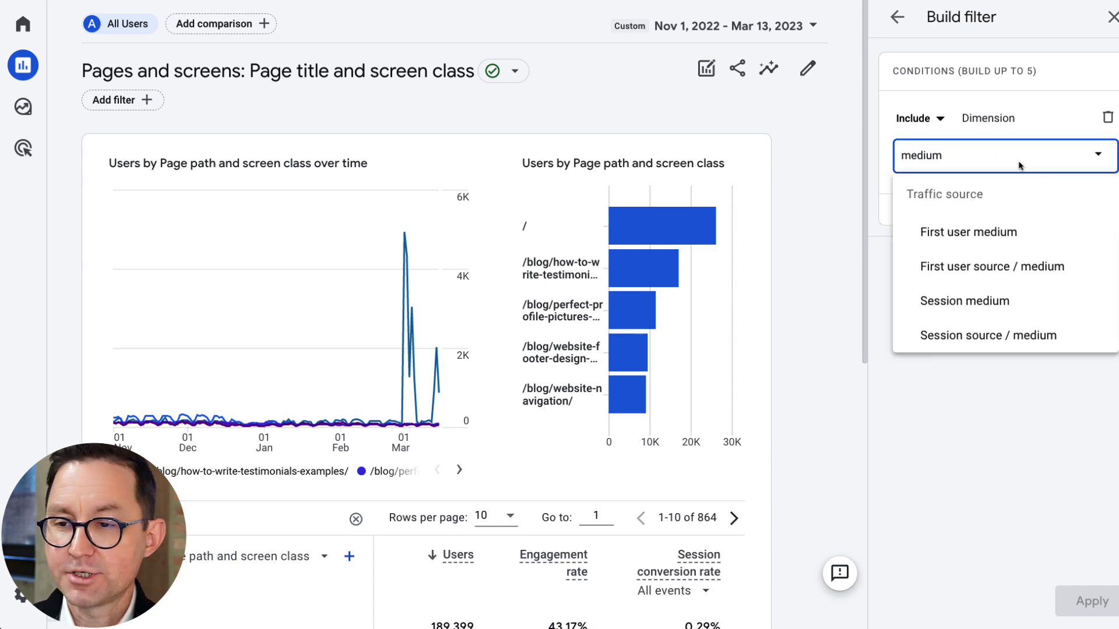
left_click(983, 299)
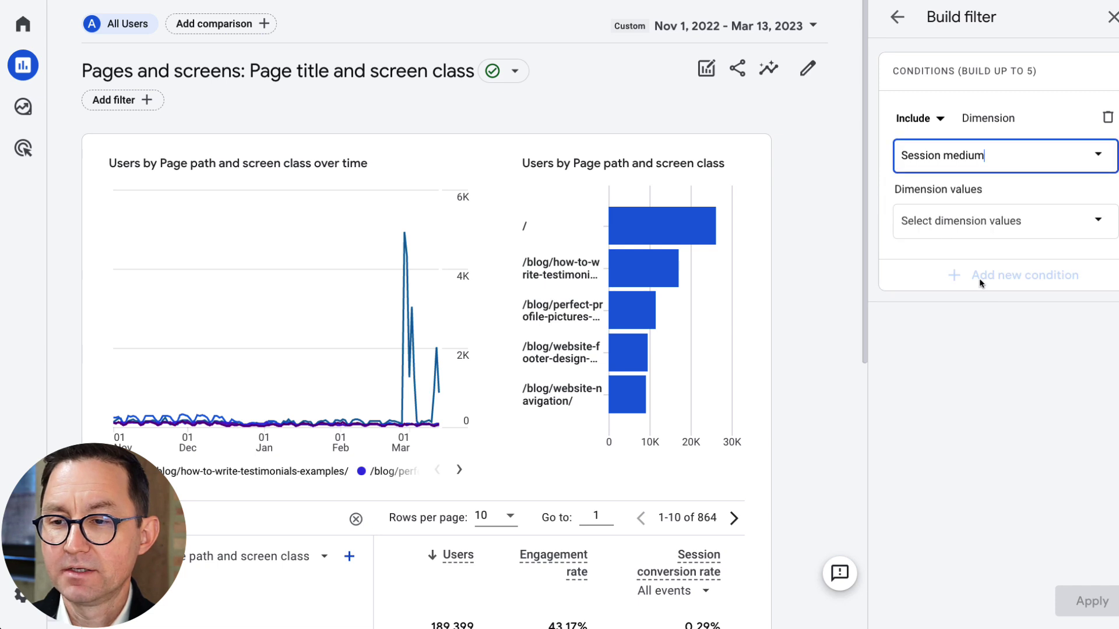
left_click(943, 233)
left_click(942, 394)
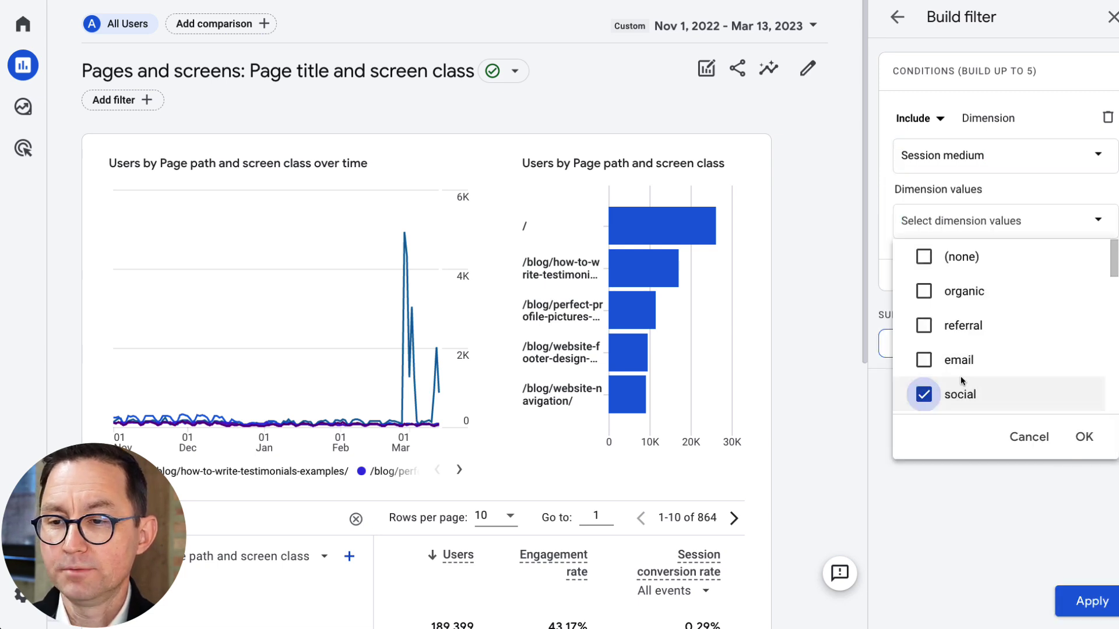
scroll(988, 361, "down", 1)
left_click(1084, 437)
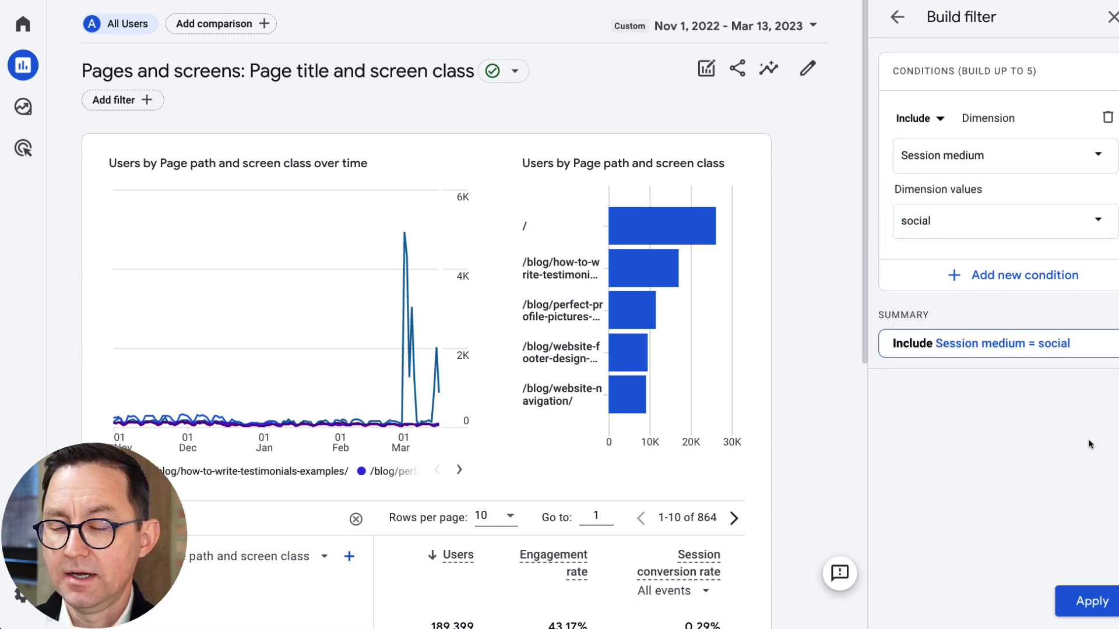
left_click(1090, 603)
scroll(423, 444, "down", 4)
scroll(424, 442, "down", 2)
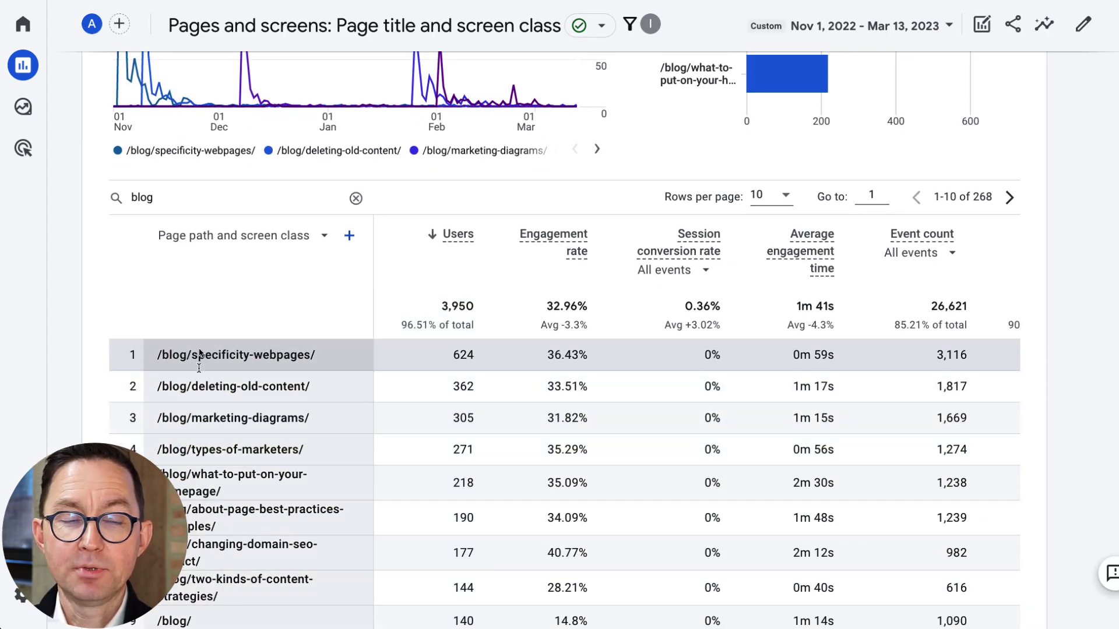
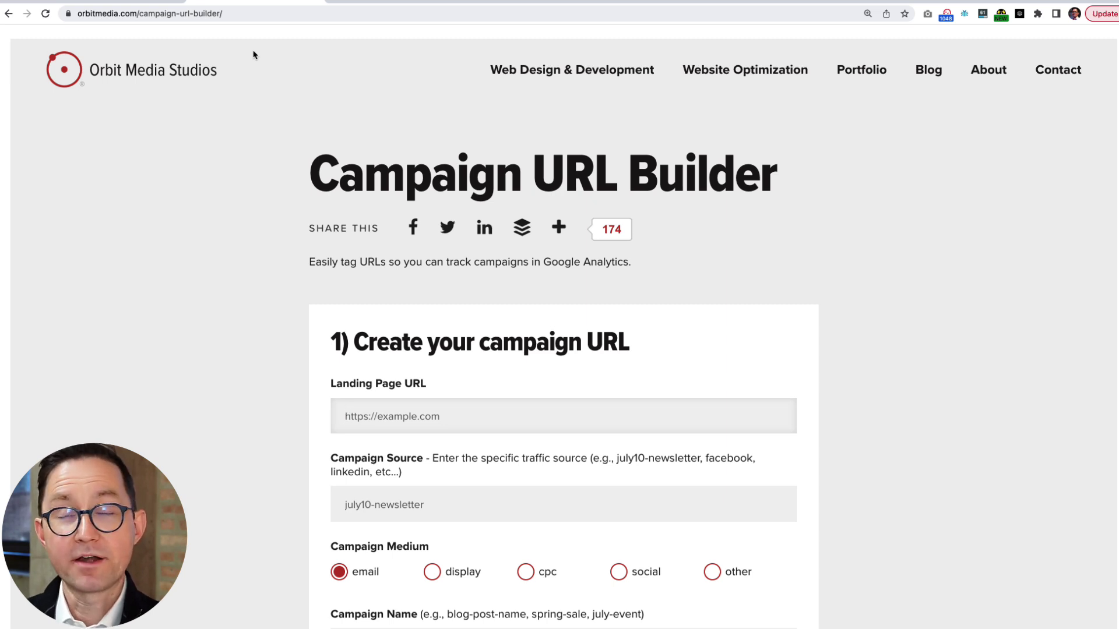
left_click(409, 416)
scroll(413, 411, "down", 3)
type("https://www.orbitmedia.com/blog/blogging-statistics/")
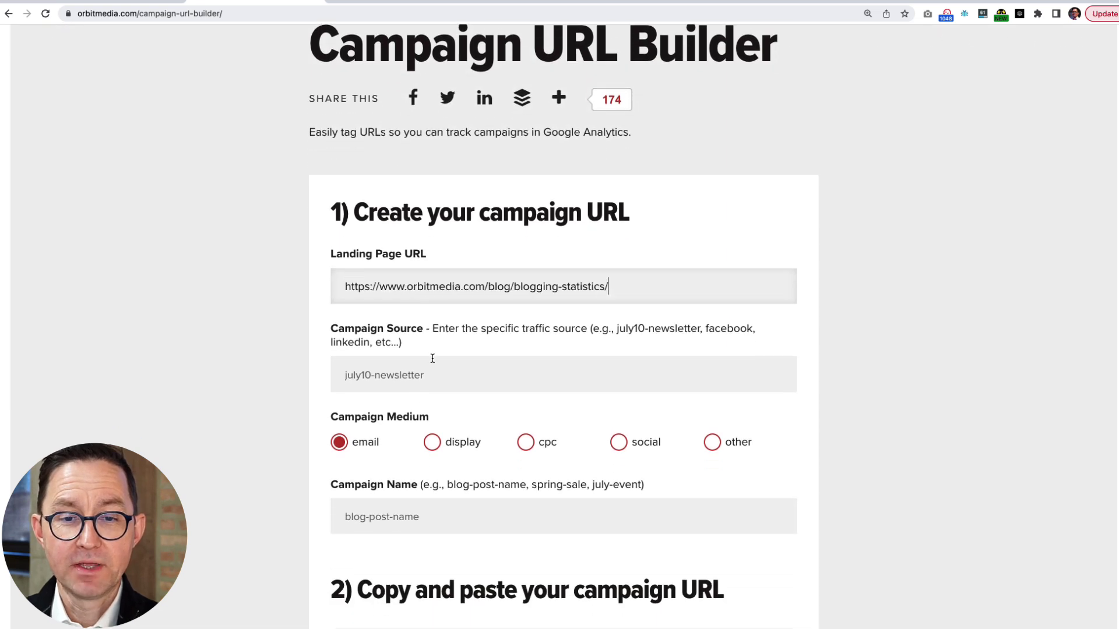
left_click(410, 381)
scroll(414, 381, "down", 3)
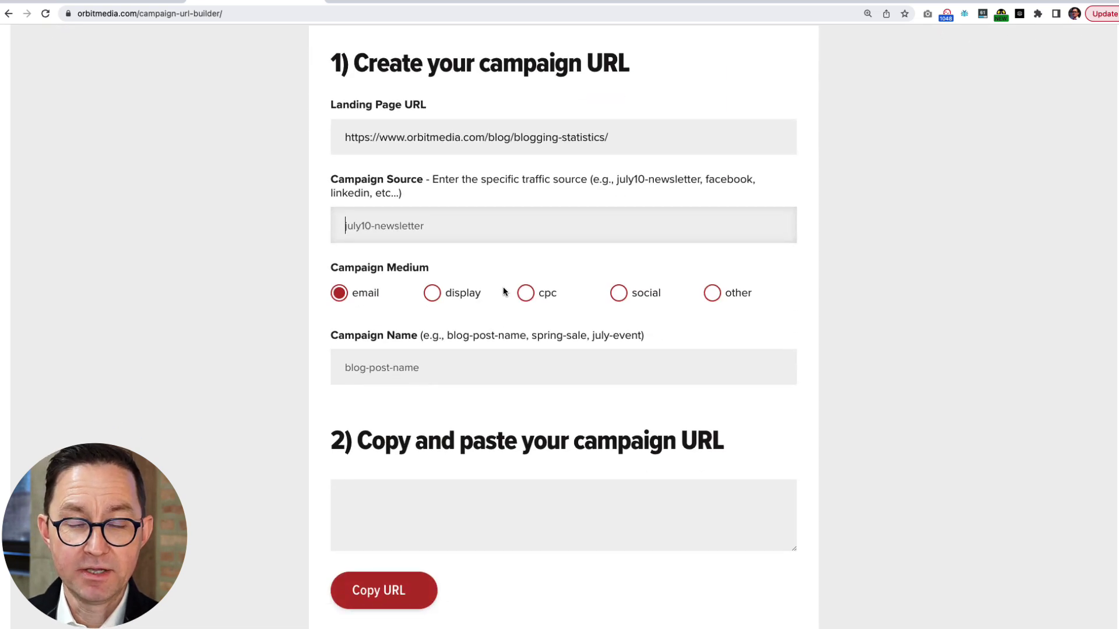
type("linkedin")
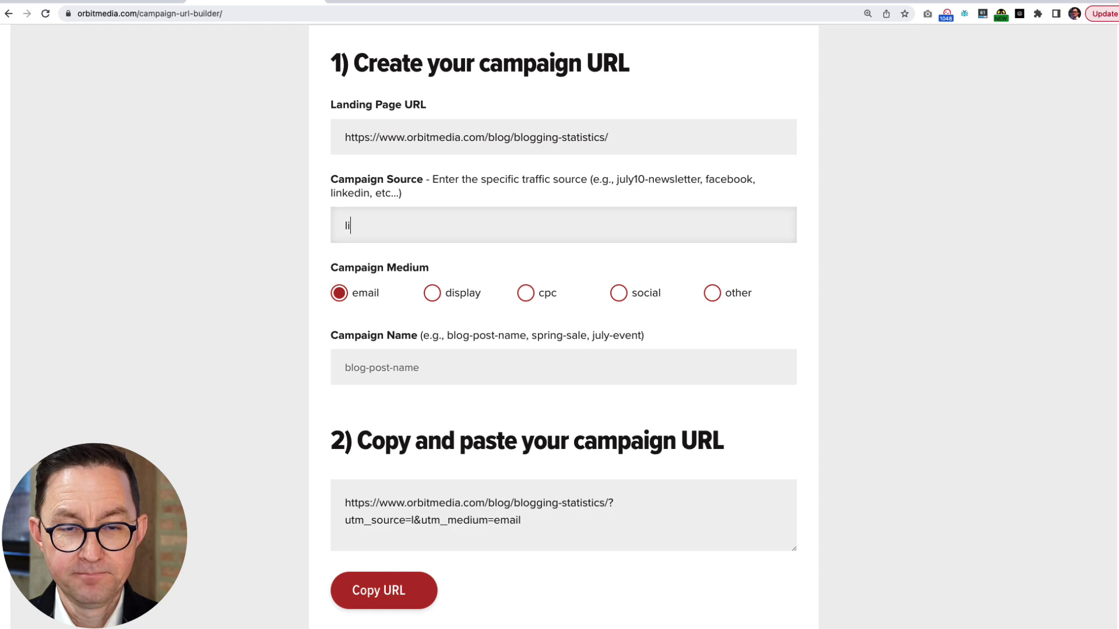
Set the campaign medium to social and the campaign name to blogger-survey-feb, and select the tracking parameters in the generated URL.
left_click(619, 293)
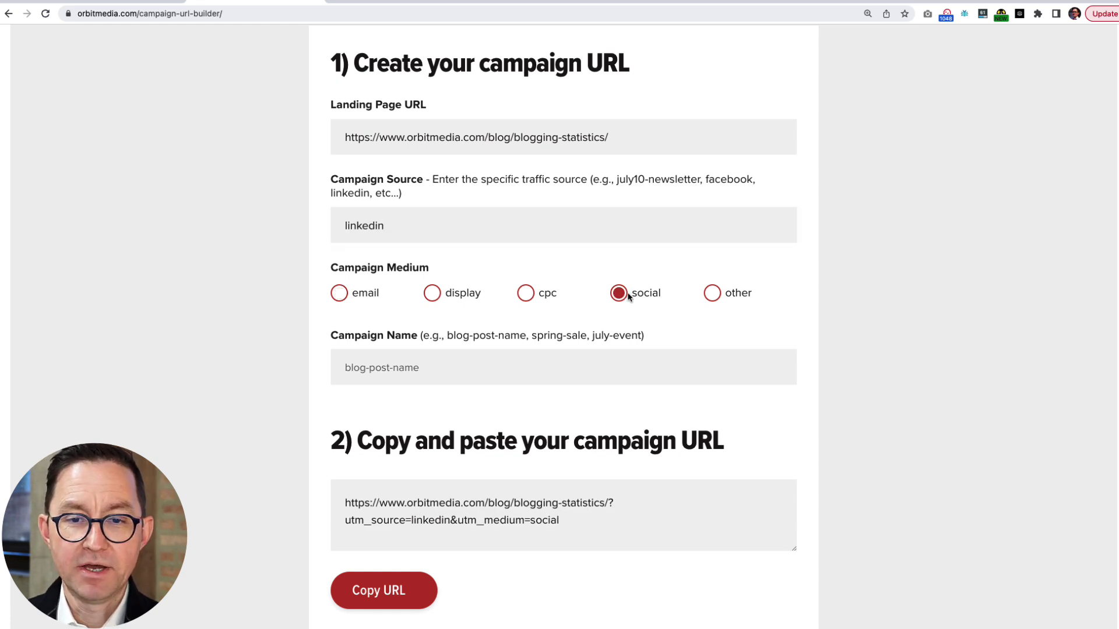
left_click(467, 365)
type("blogger-survey-feb")
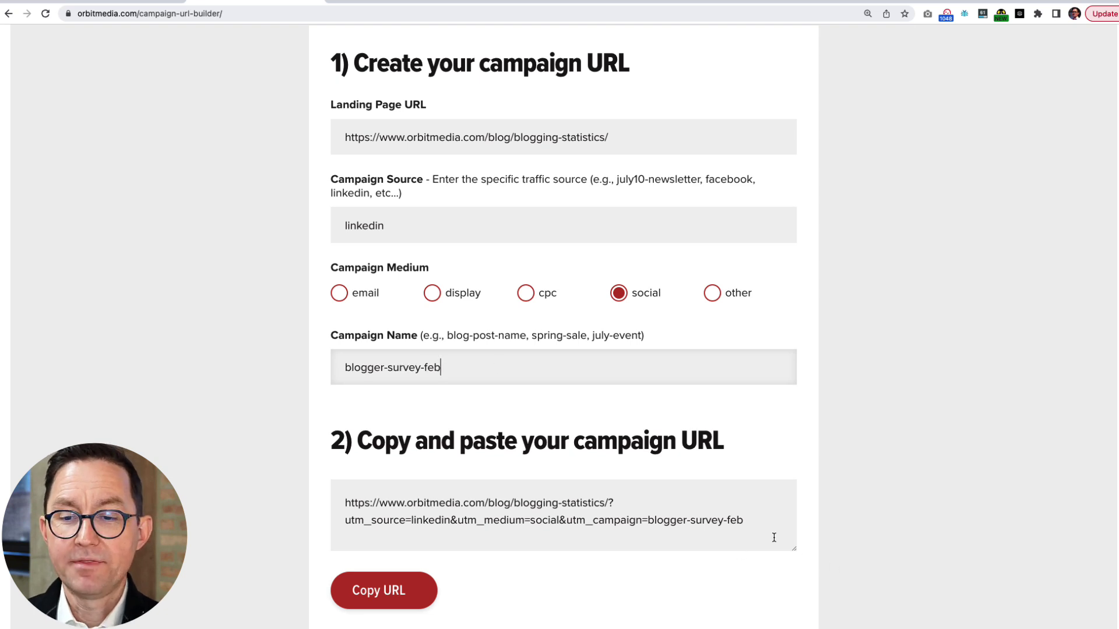
left_click_drag(774, 537, 606, 508)
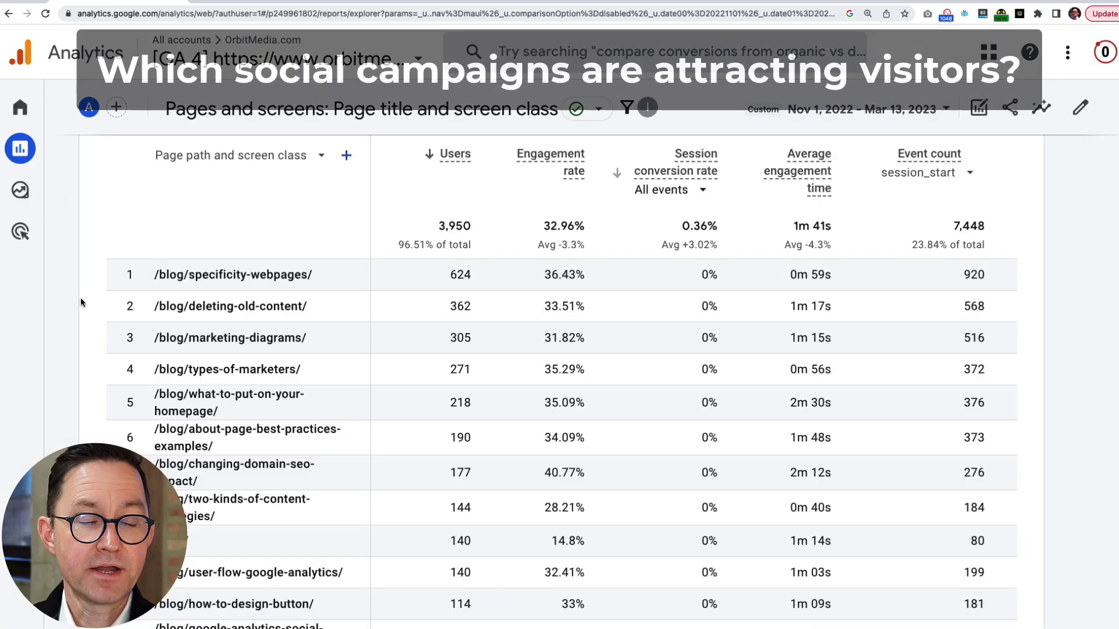
Back in Google Analytics, open the Traffic acquisition report and switch its table to the Session campaign dimension.
left_click(20, 148)
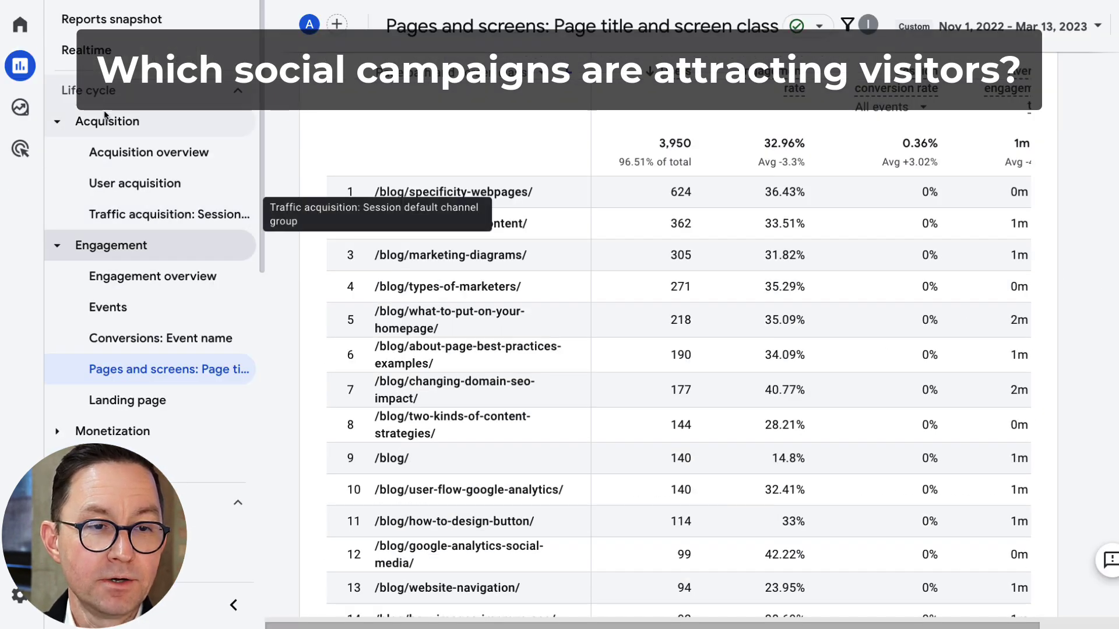
left_click(114, 215)
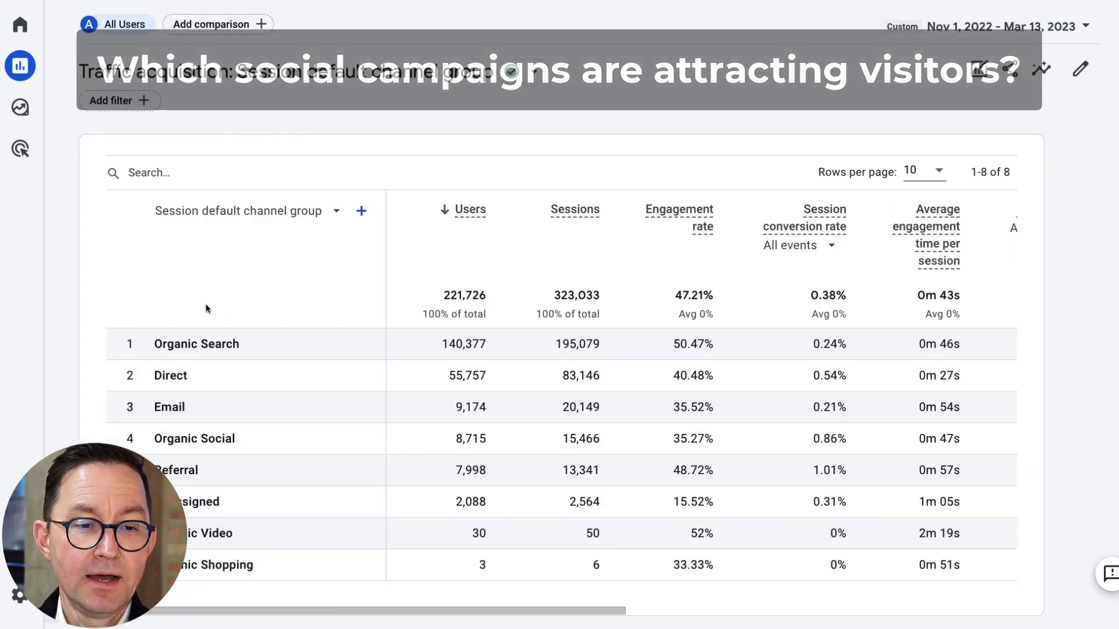
left_click(218, 212)
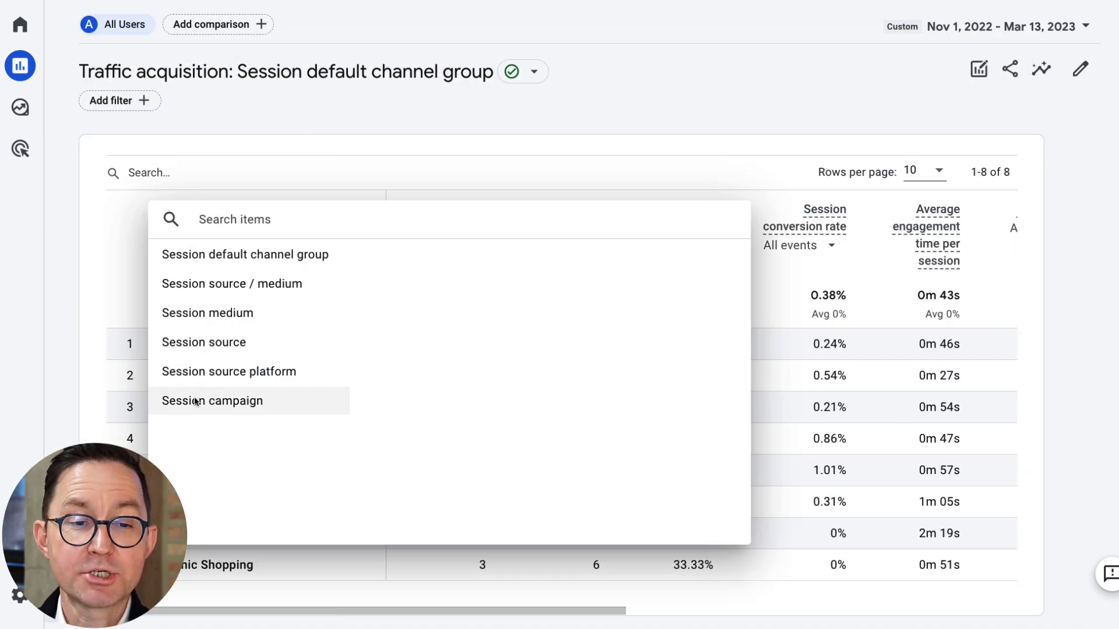
left_click(205, 402)
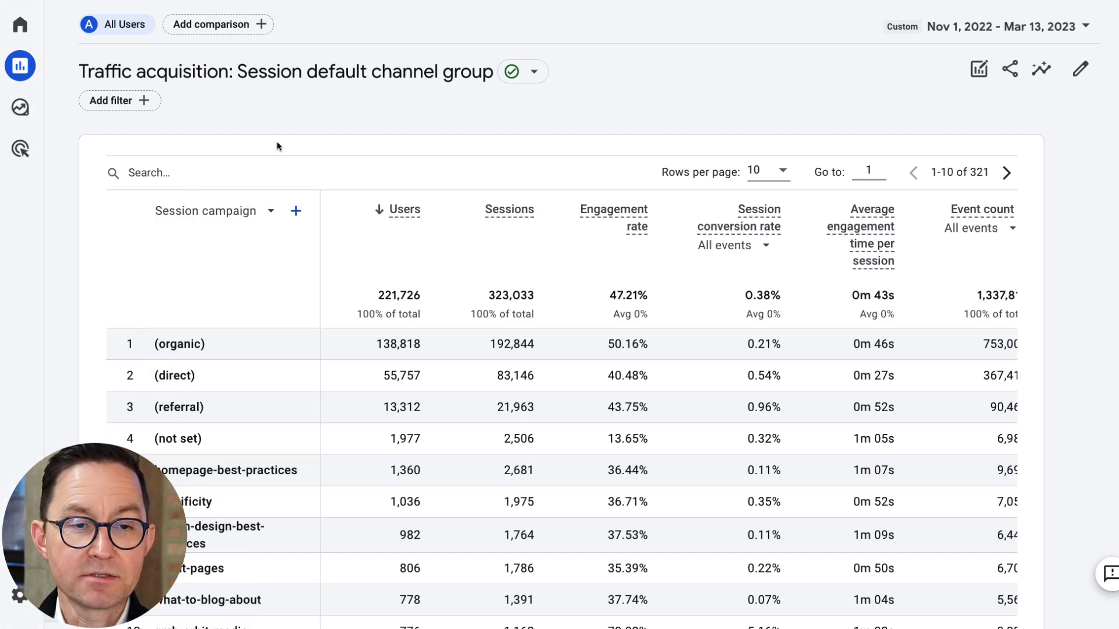
Filter the Traffic acquisition report to include only sessions whose Session medium is social.
left_click(133, 102)
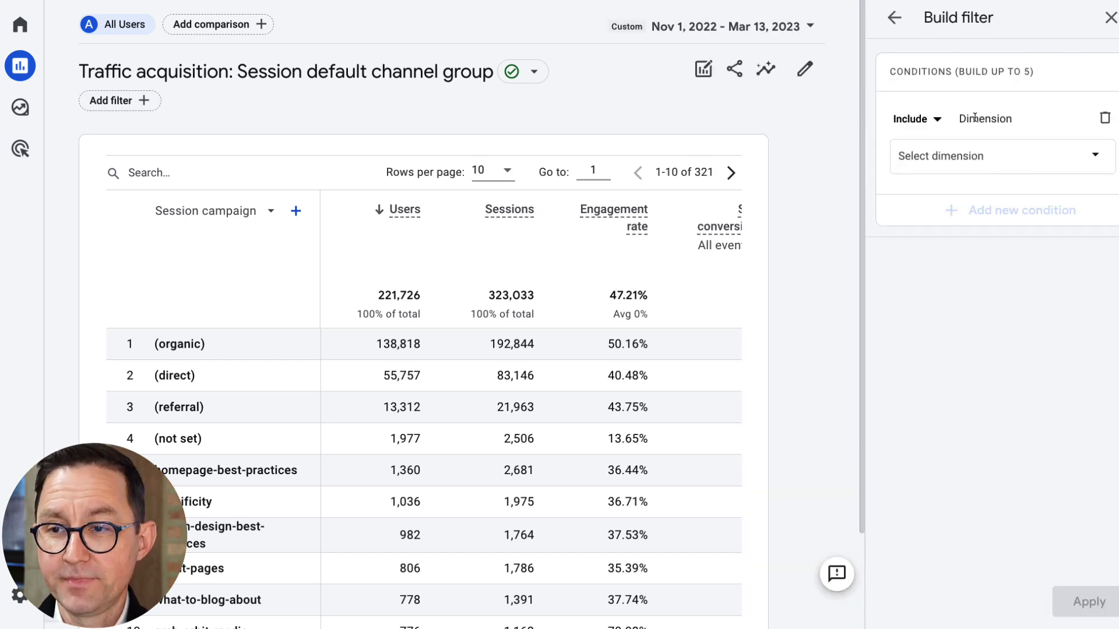
left_click(934, 168)
type("sess")
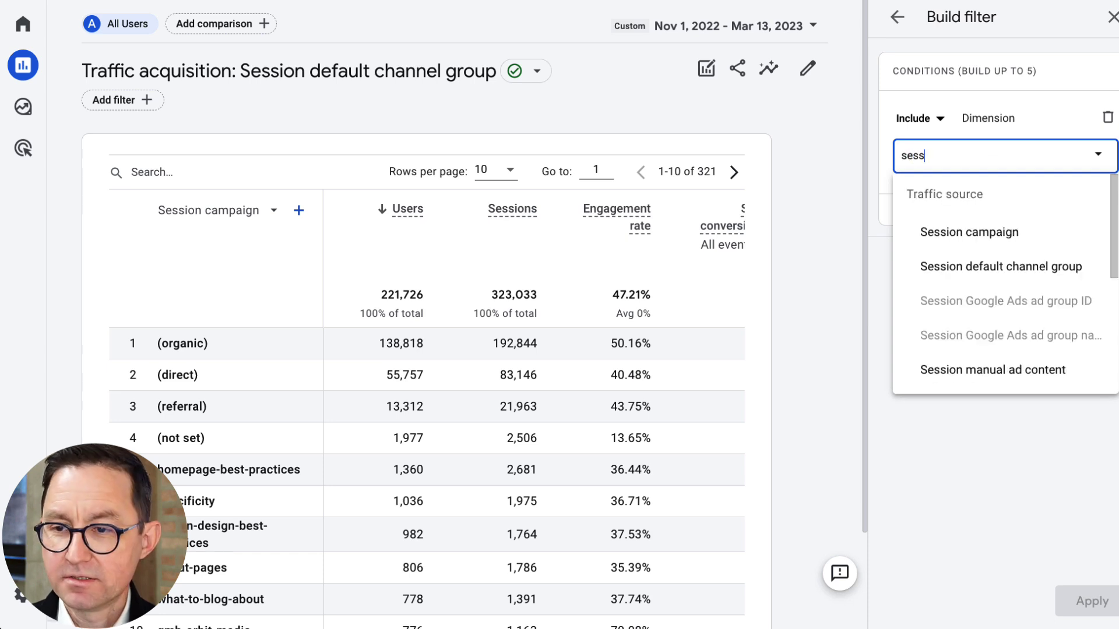
type("ion")
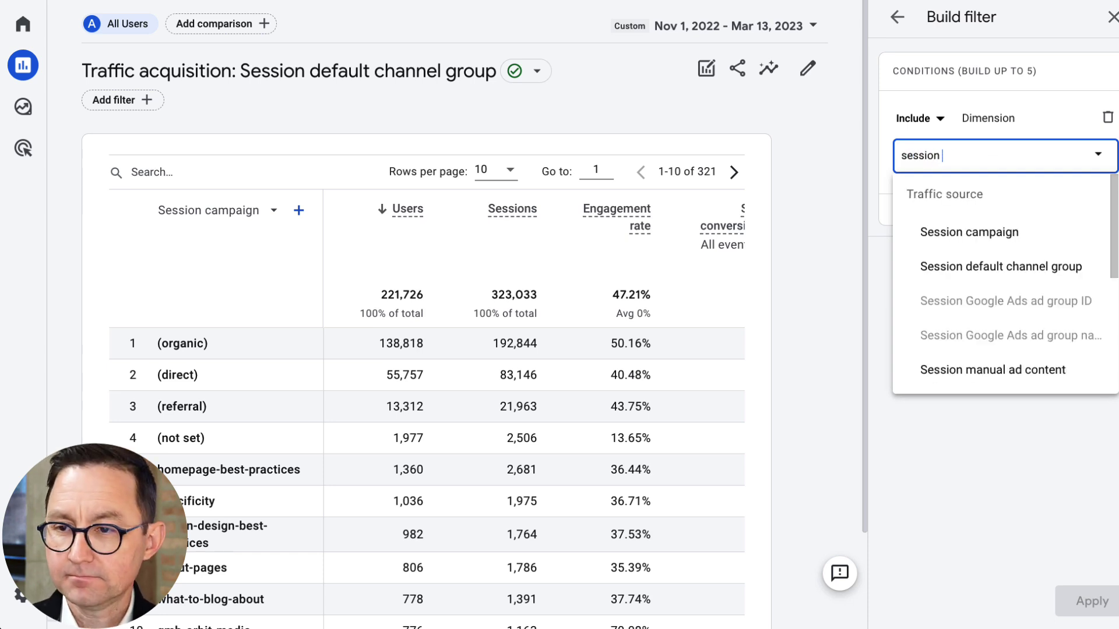
type(" med")
left_click(928, 232)
left_click(930, 223)
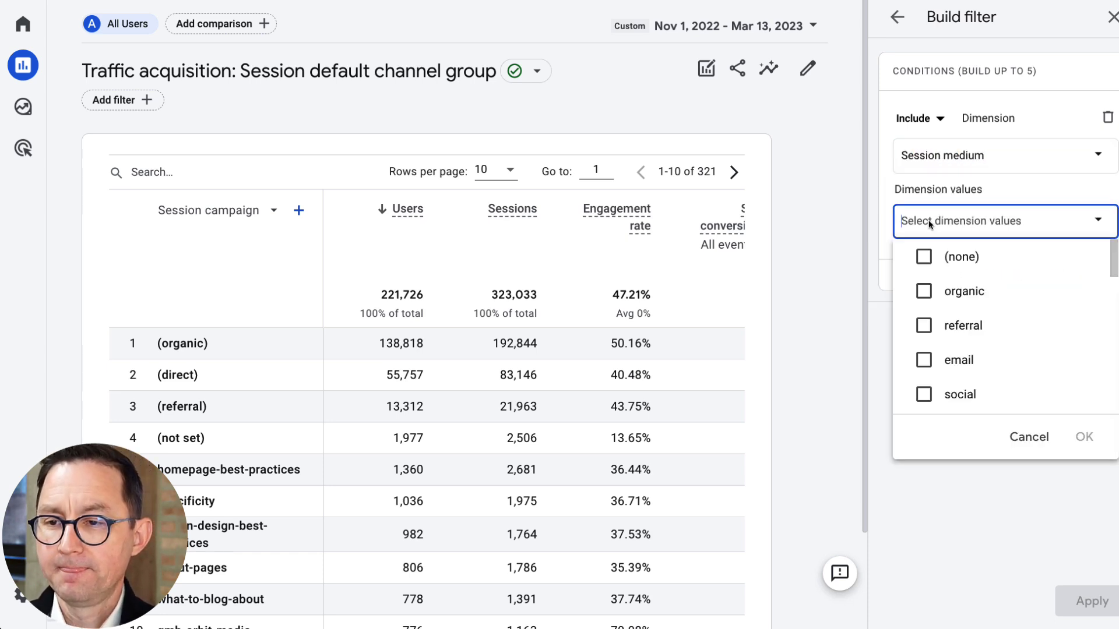
left_click(924, 394)
left_click(1083, 436)
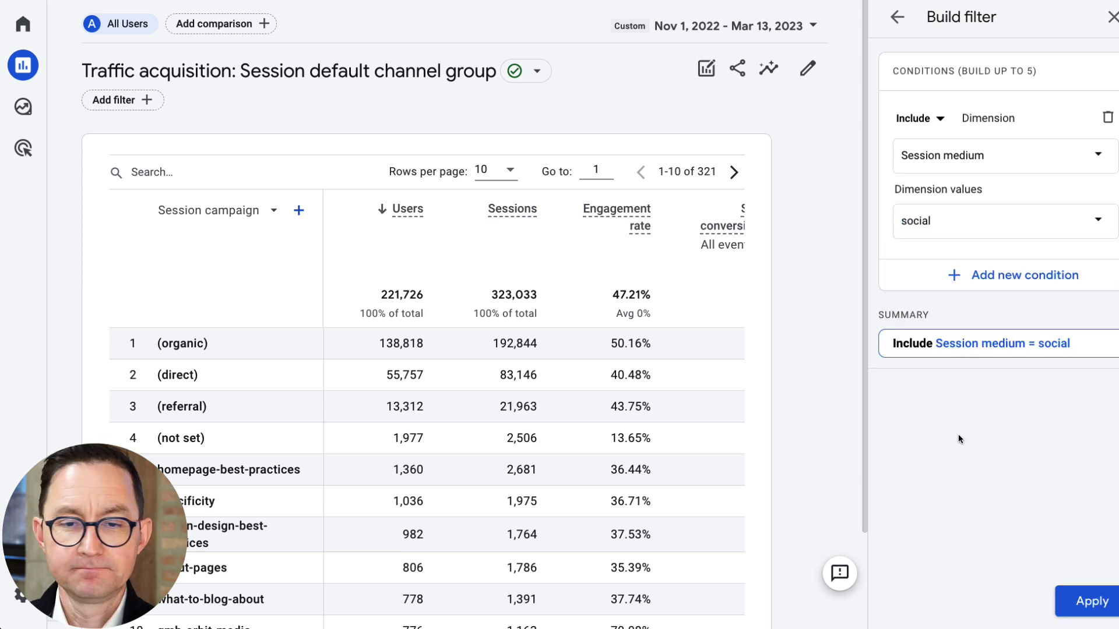
left_click(1087, 601)
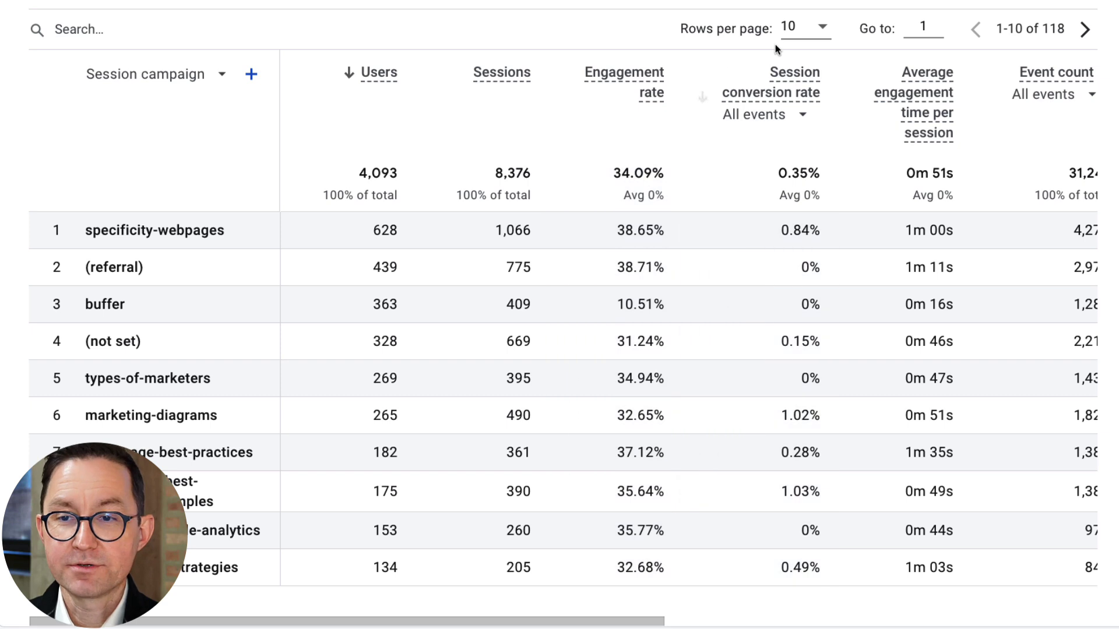
Show 25 rows per page in the Session campaign table and review the listed social campaigns.
left_click(815, 27)
left_click(794, 64)
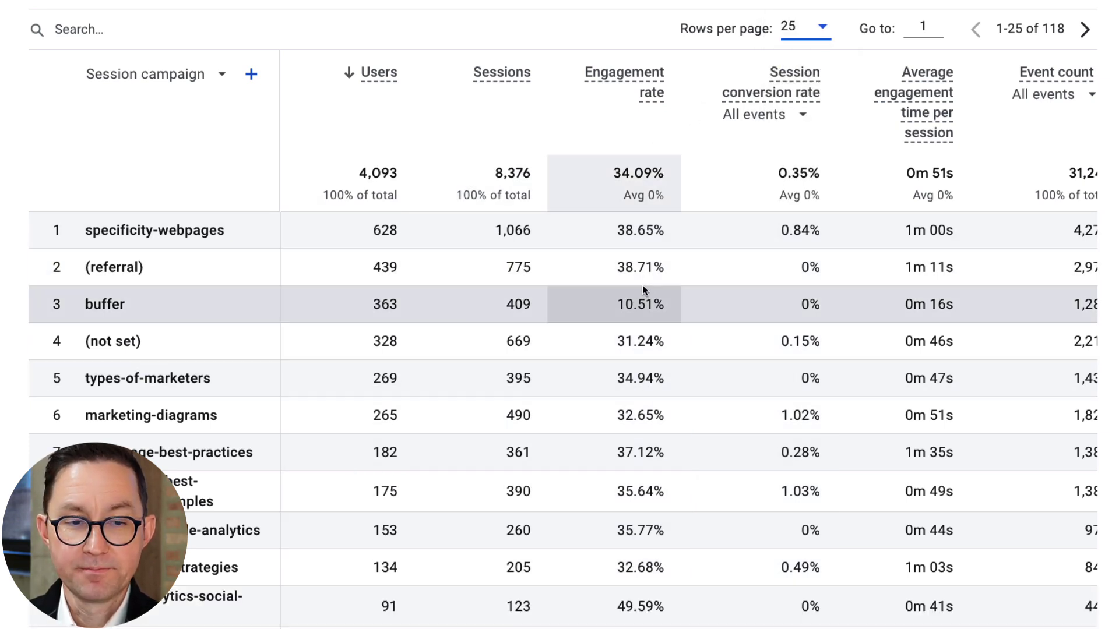
scroll(646, 484, "down", 3)
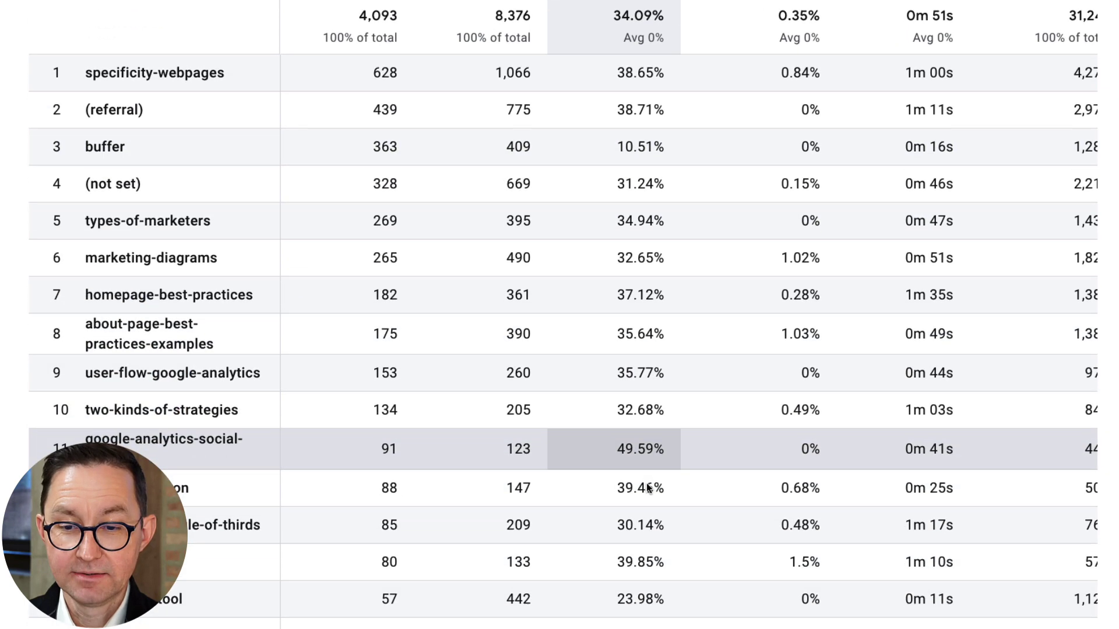
scroll(645, 484, "down", 1)
scroll(646, 484, "up", 4)
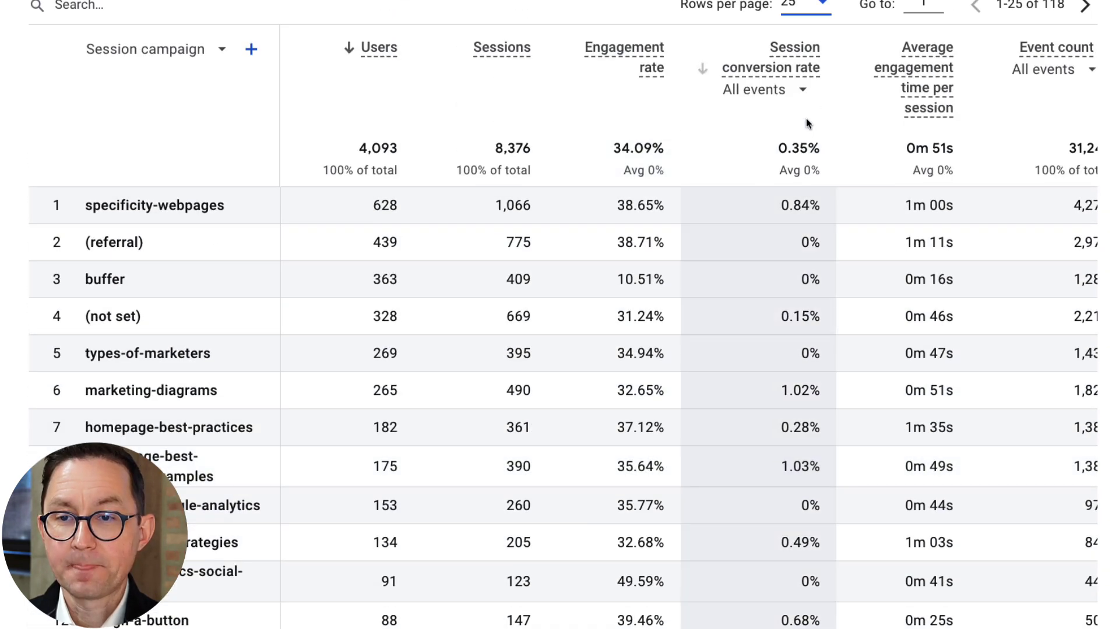
Set the Session conversion rate column to the newsletter_sub_from_blog_or_footer event and compare the rates across campaigns.
left_click(798, 90)
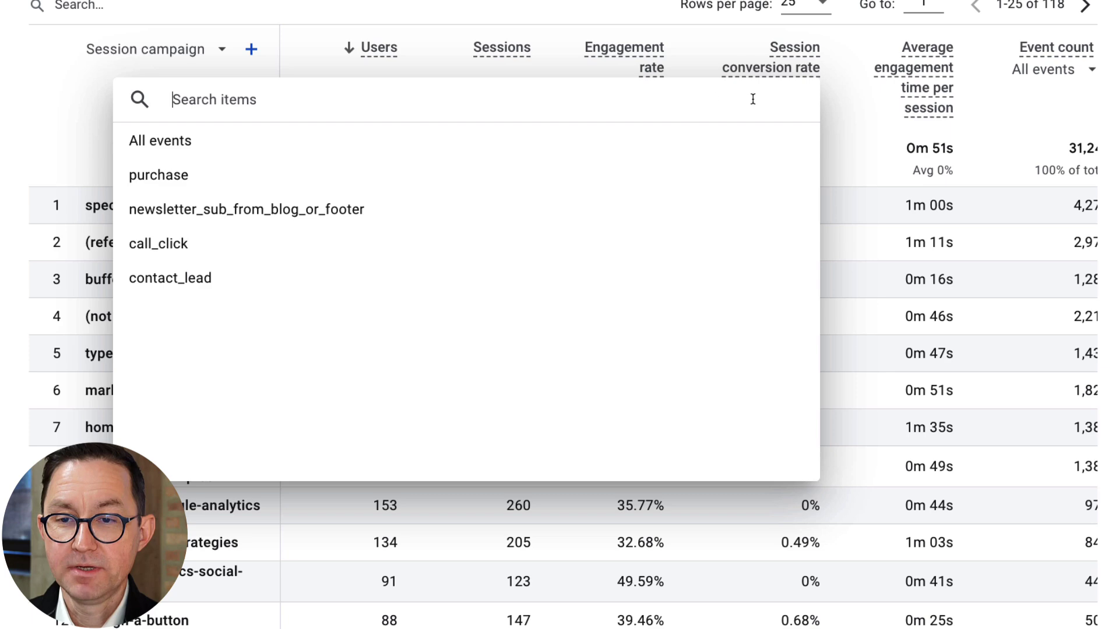
left_click(312, 210)
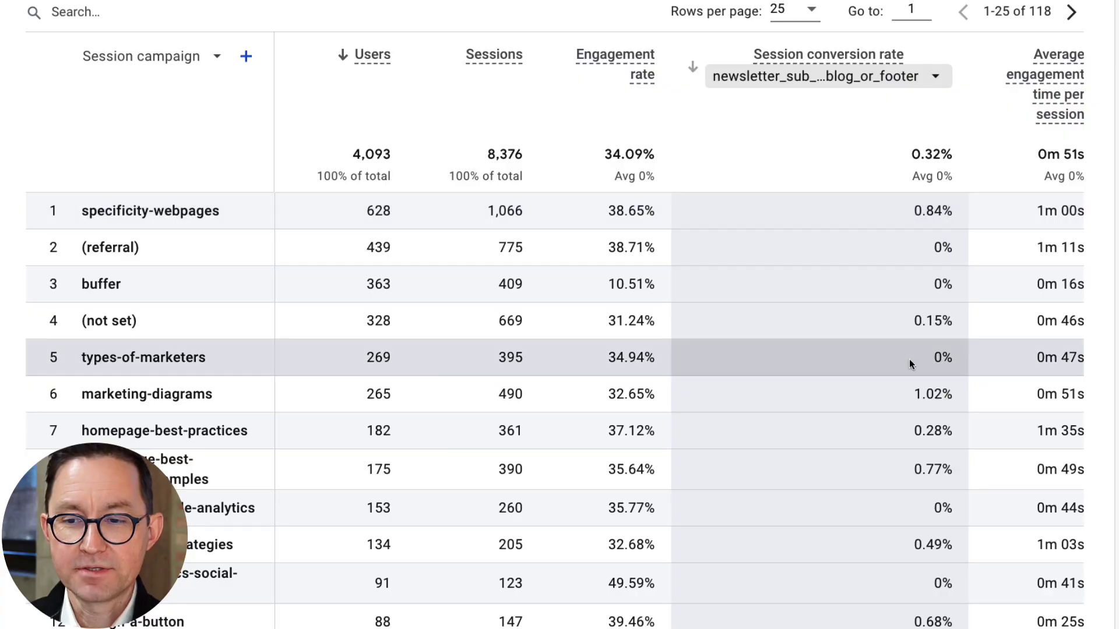
left_click(936, 400)
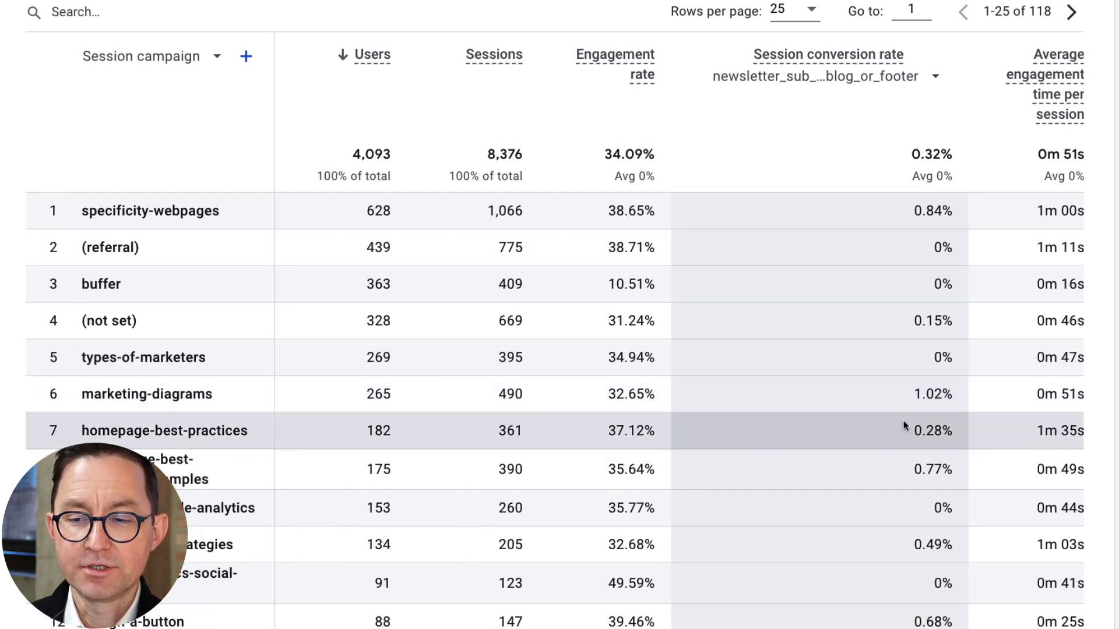
scroll(904, 426, "down", 4)
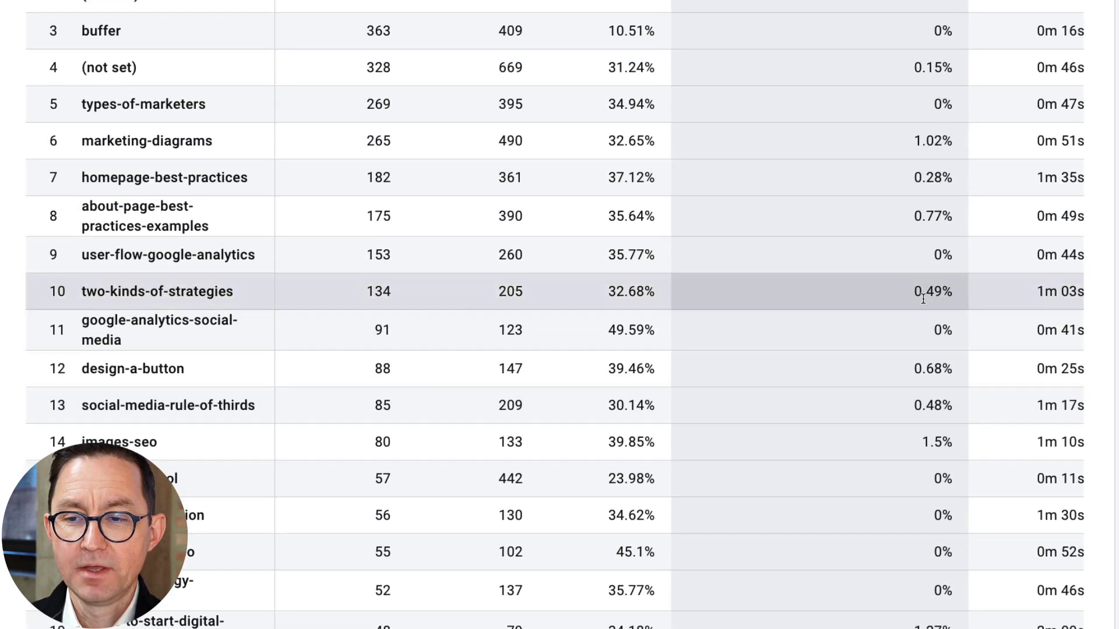
scroll(917, 300, "up", 2)
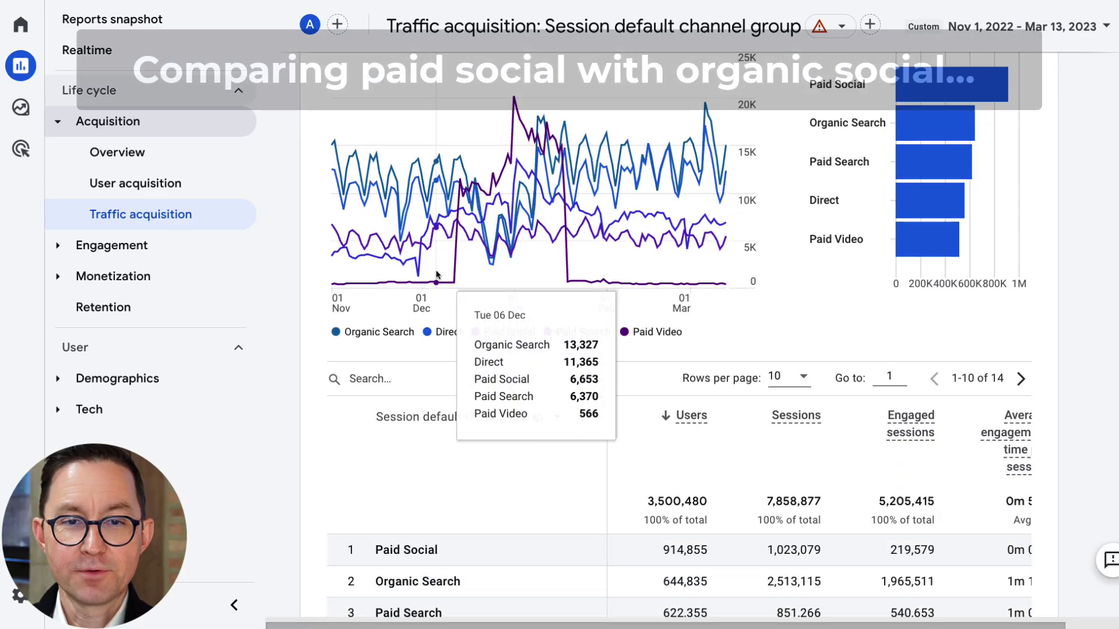
In the default channel group table, show 25 rows per page, search for social and compare Paid Social with Organic Social across the metrics.
scroll(437, 275, "down", 5)
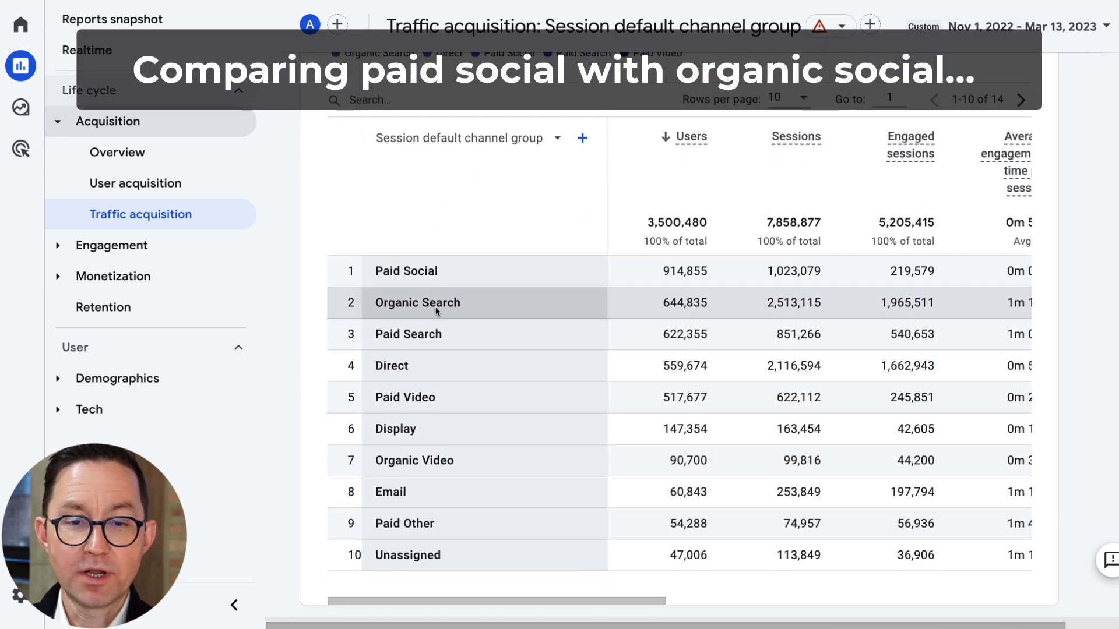
scroll(436, 311, "down", 2)
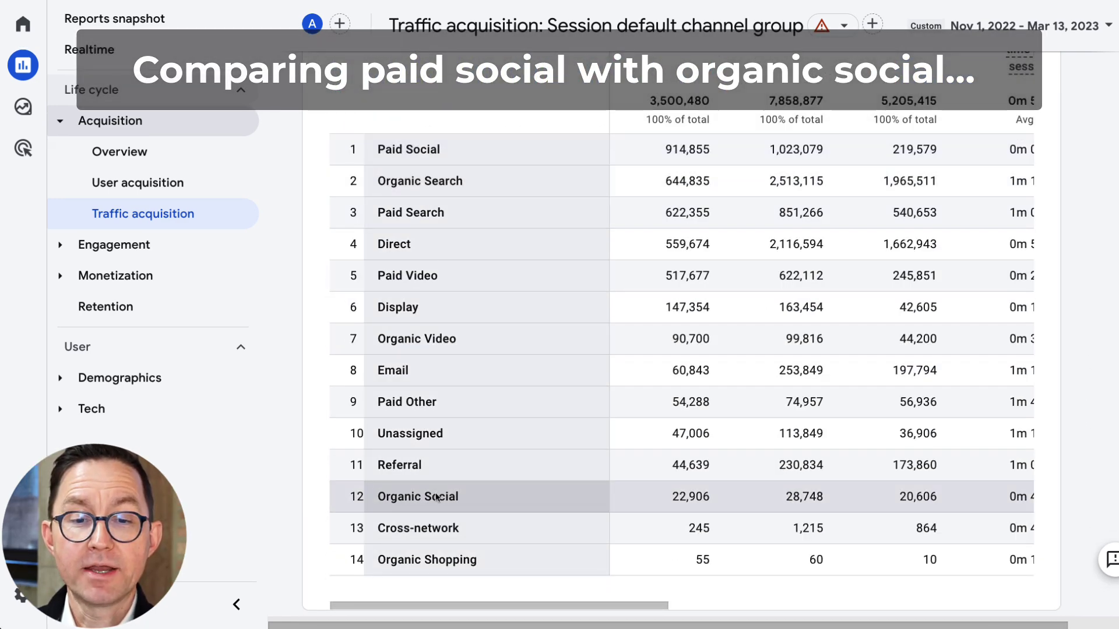
scroll(443, 379, "up", 3)
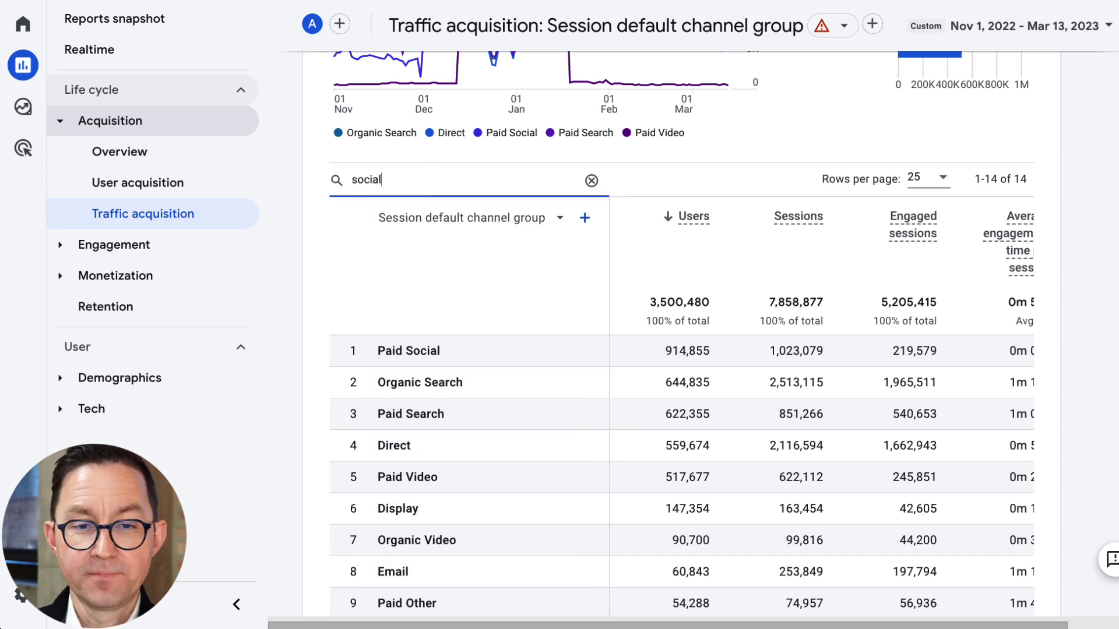
key("Return")
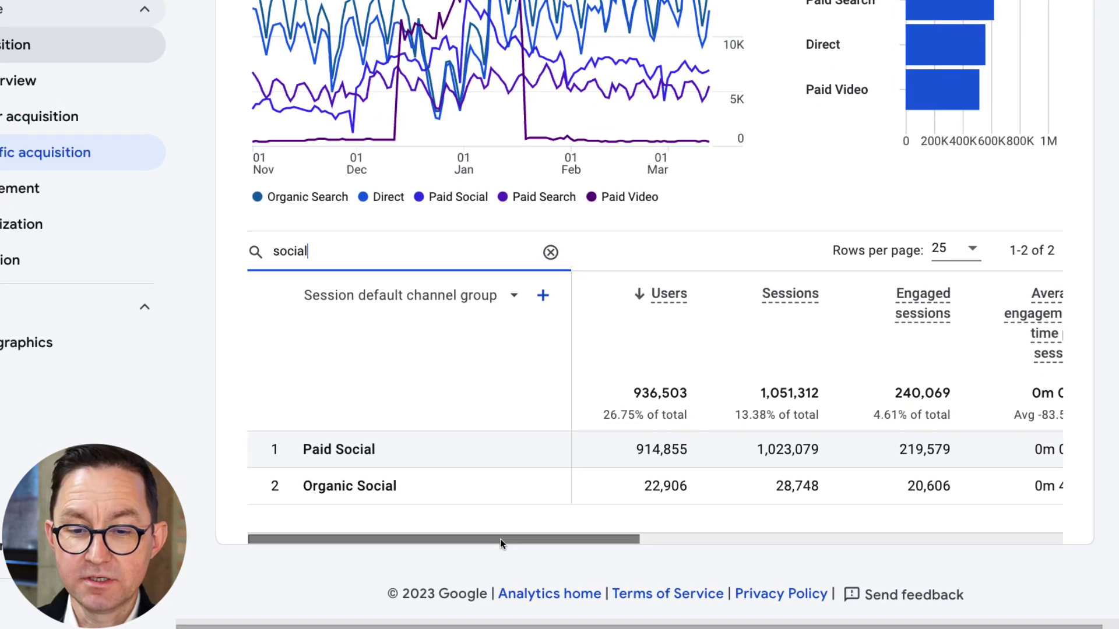
left_click_drag(542, 549, 470, 546)
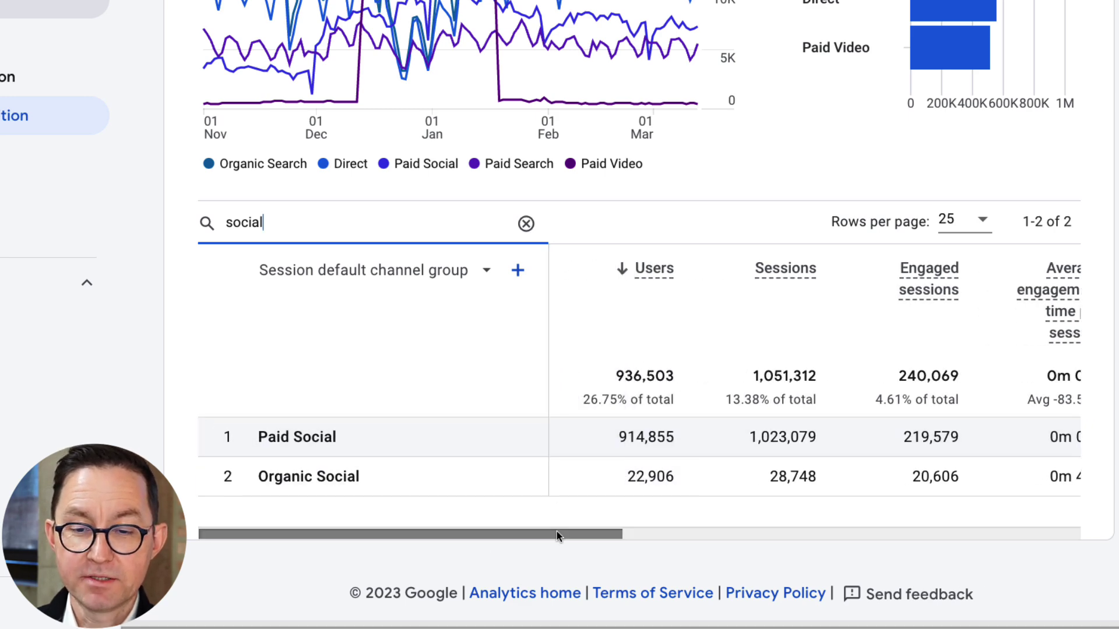
left_click_drag(555, 533, 1016, 499)
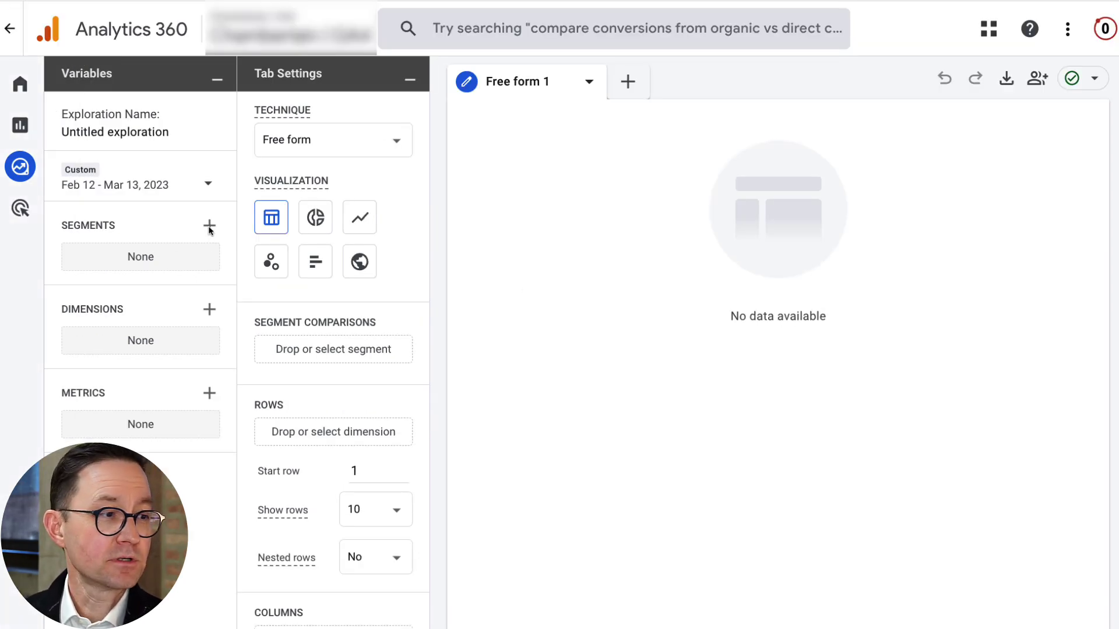
Import the dimensions Session source, Session default channel group and Device category into the untitled free form exploration.
left_click(210, 310)
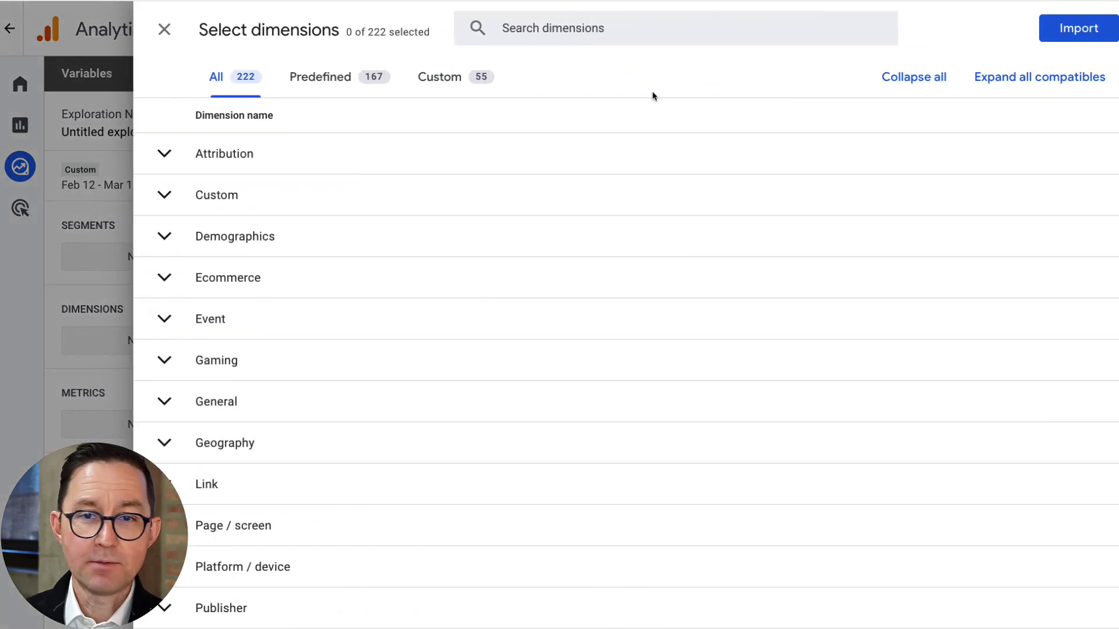
left_click(614, 36)
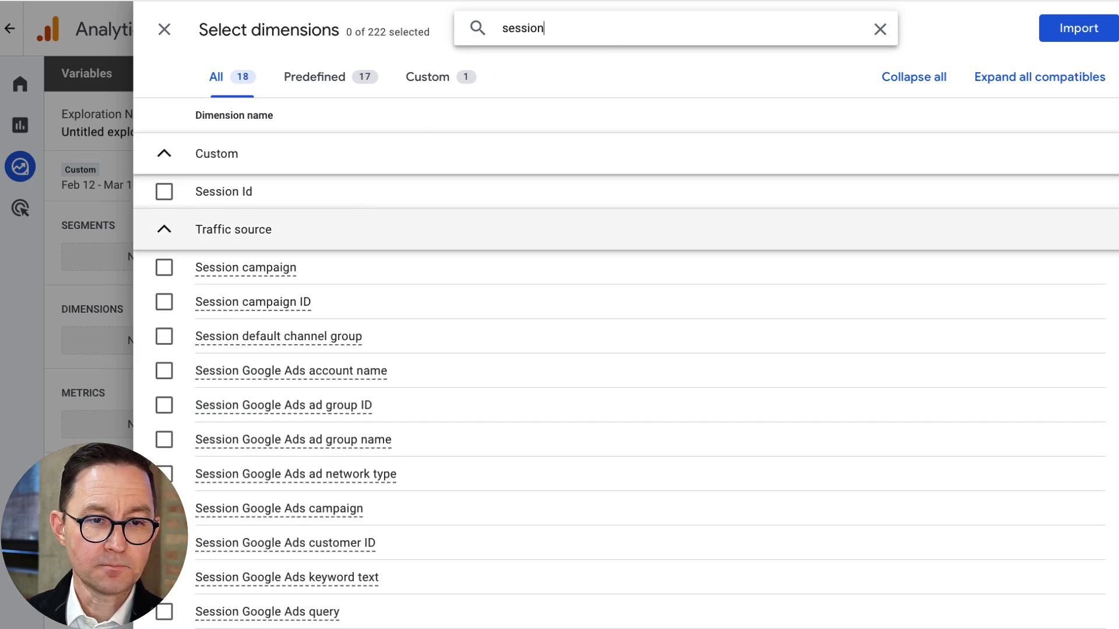
scroll(193, 478, "down", 3)
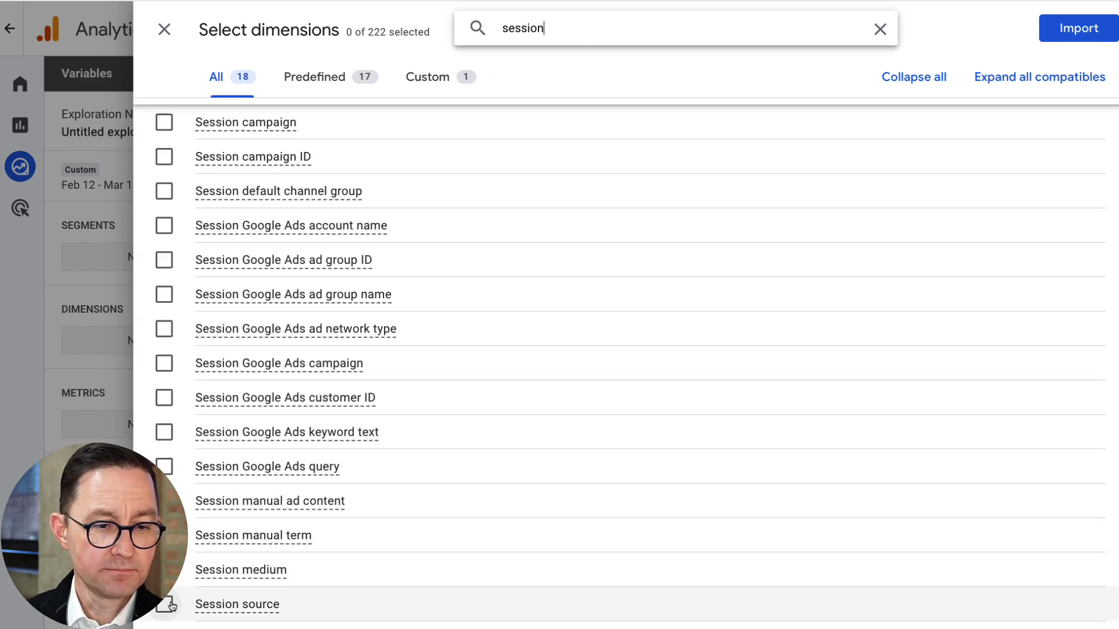
left_click(170, 605)
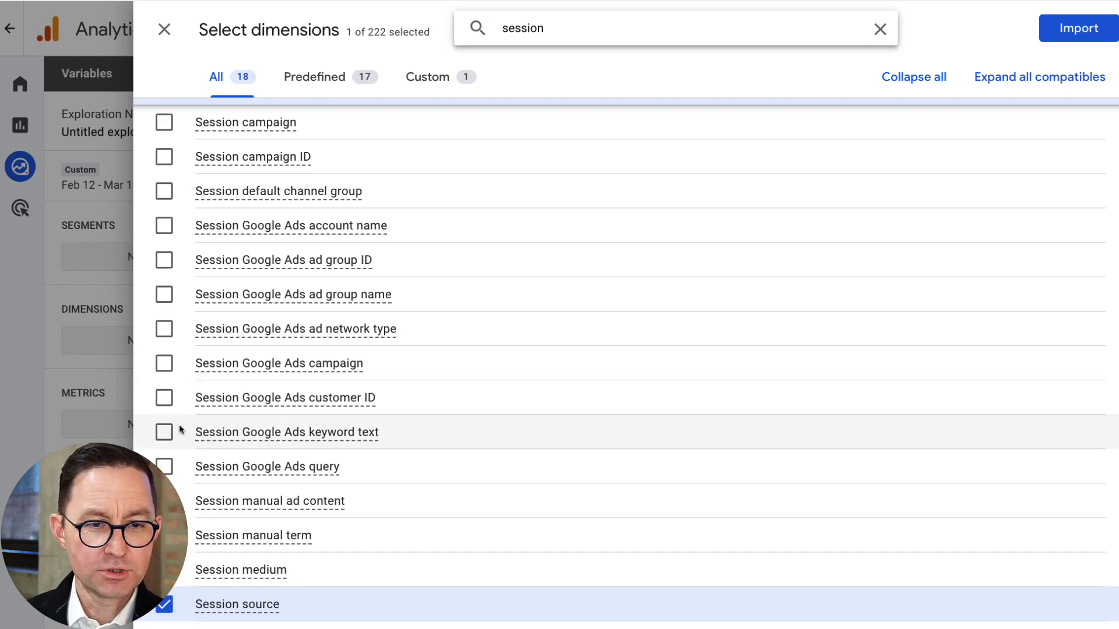
left_click(164, 205)
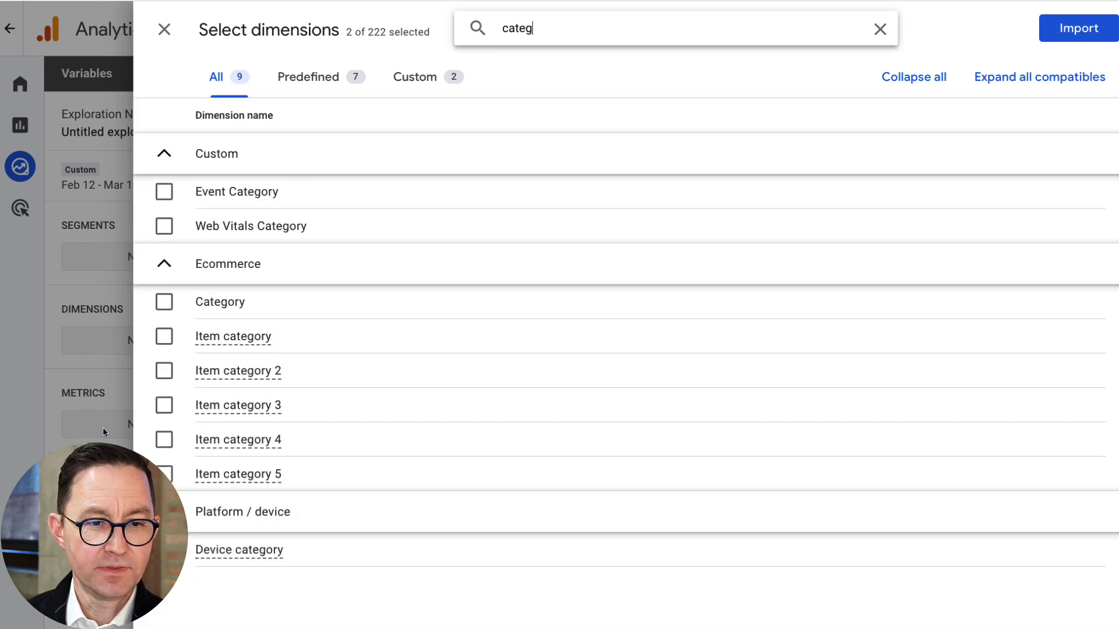
left_click(233, 550)
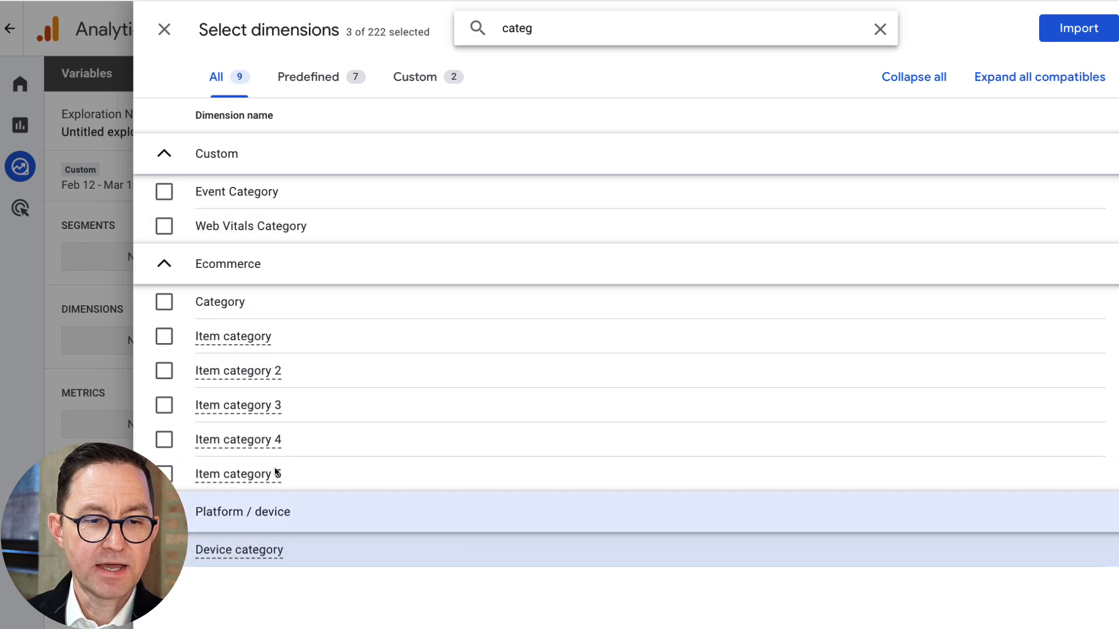
left_click(1049, 29)
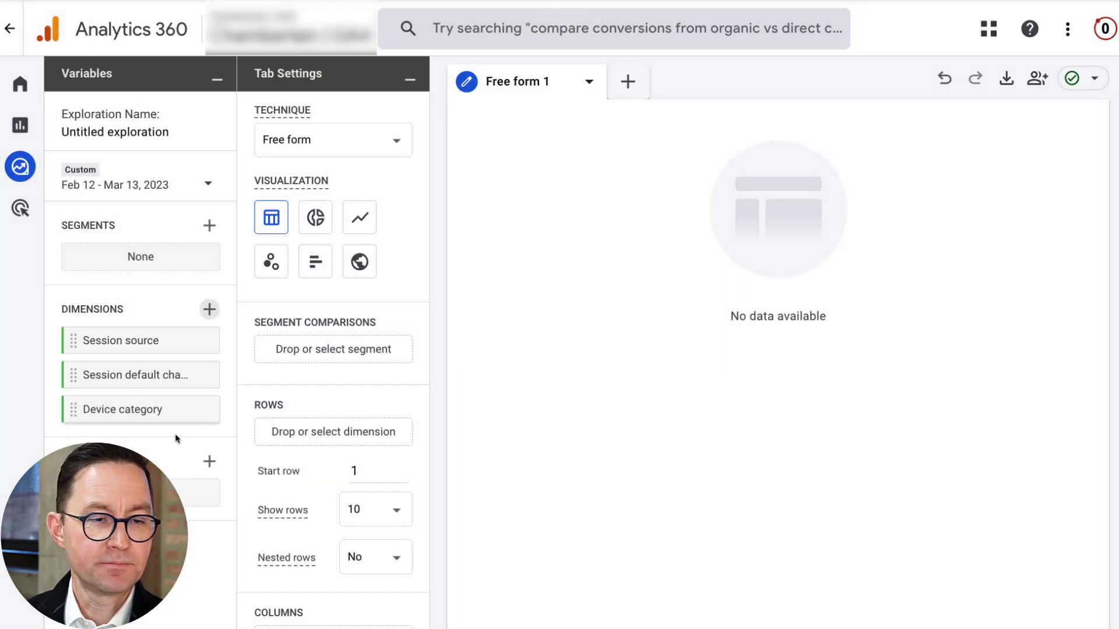
Import the metrics Sessions, Session conversion rate and Engagement rate into the exploration.
left_click(209, 461)
type("session")
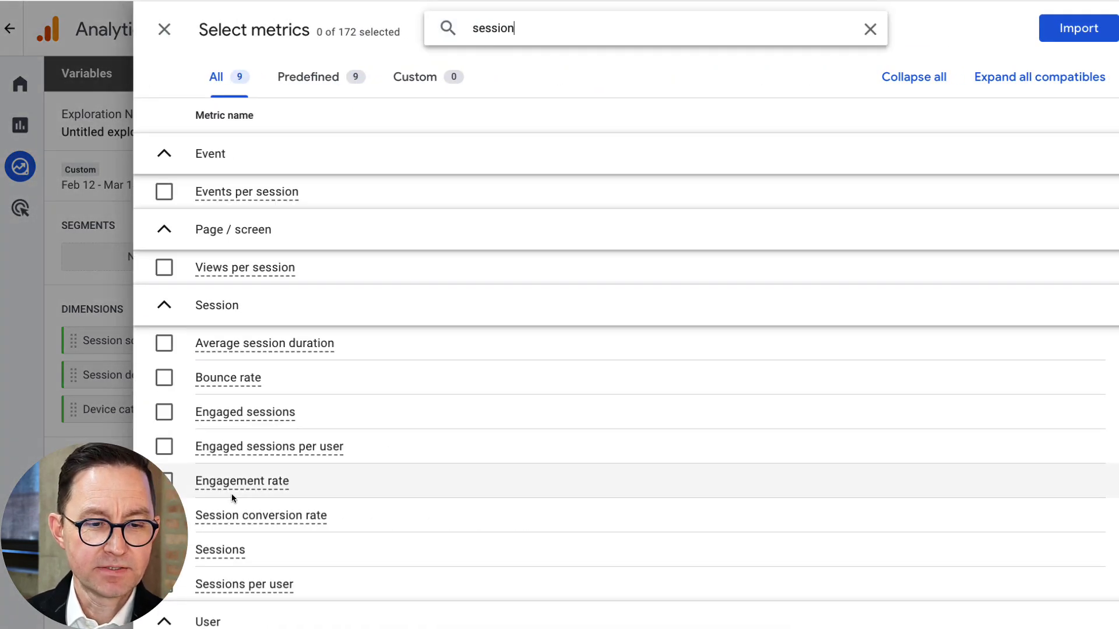
scroll(232, 494, "down", 5)
left_click(165, 226)
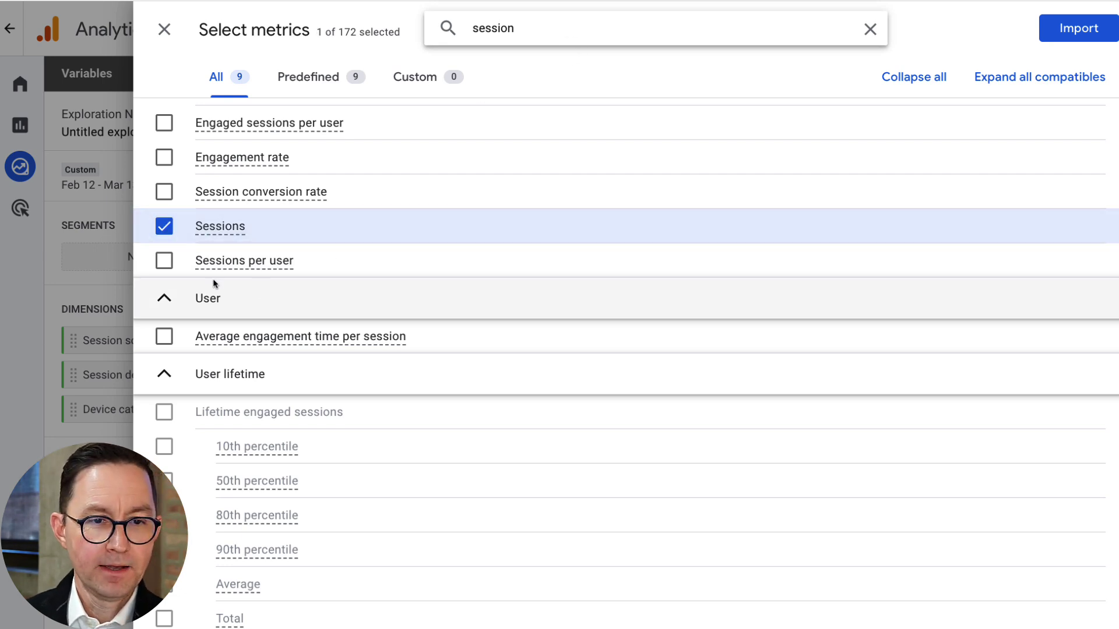
scroll(187, 217, "up", 1)
left_click(164, 208)
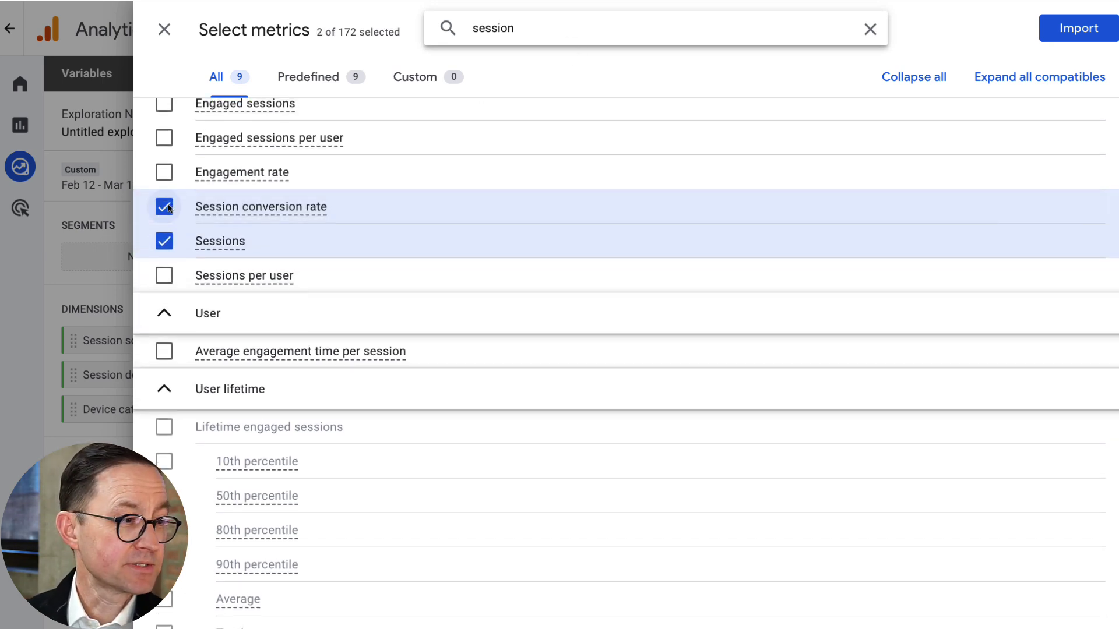
left_click(164, 172)
scroll(582, 163, "up", 2)
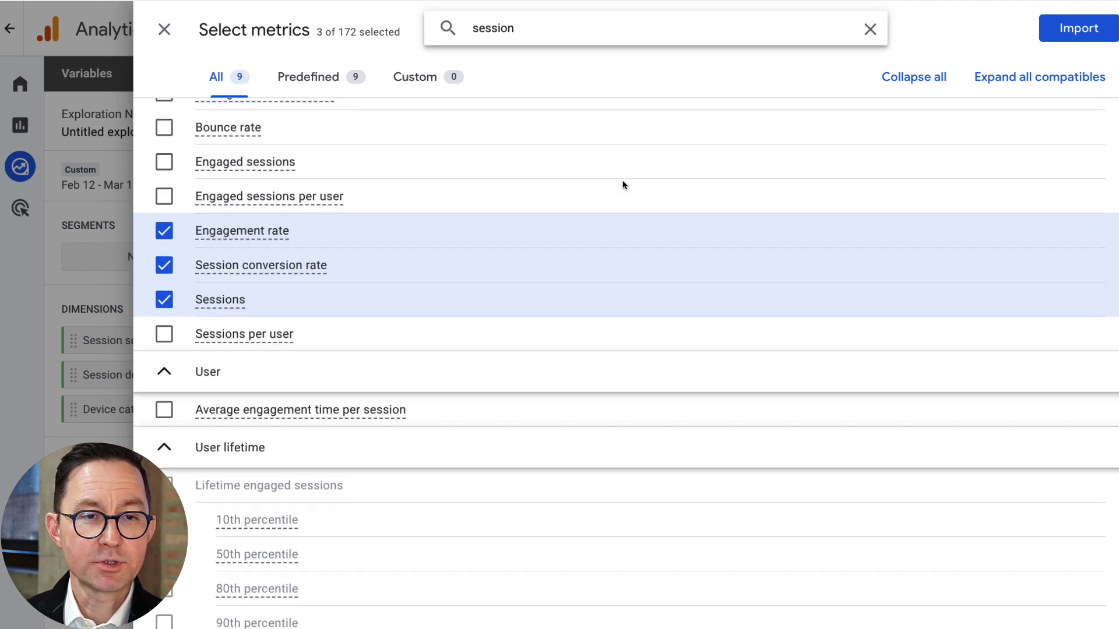
scroll(623, 185, "up", 3)
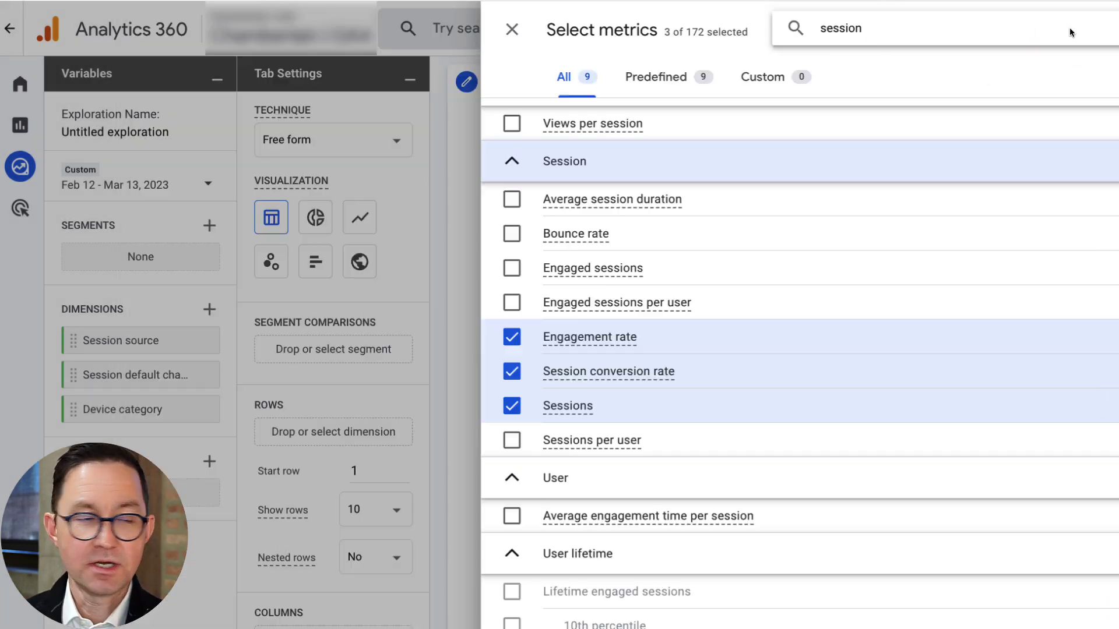
left_click(1071, 31)
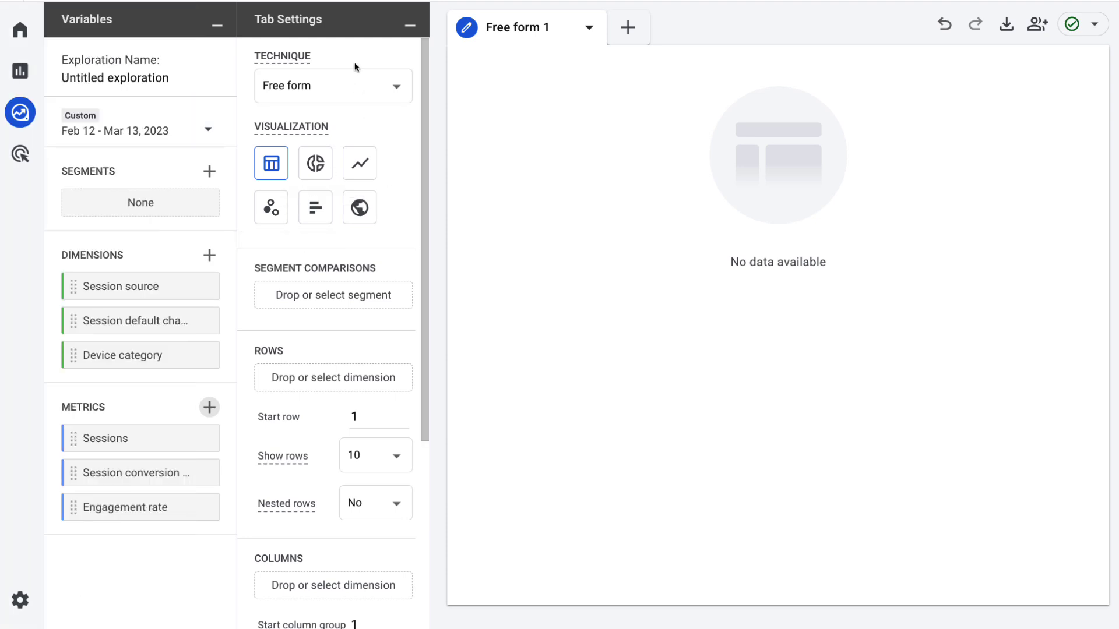
Use Session default channel group as the row dimension of the free form table.
scroll(401, 395, "down", 4)
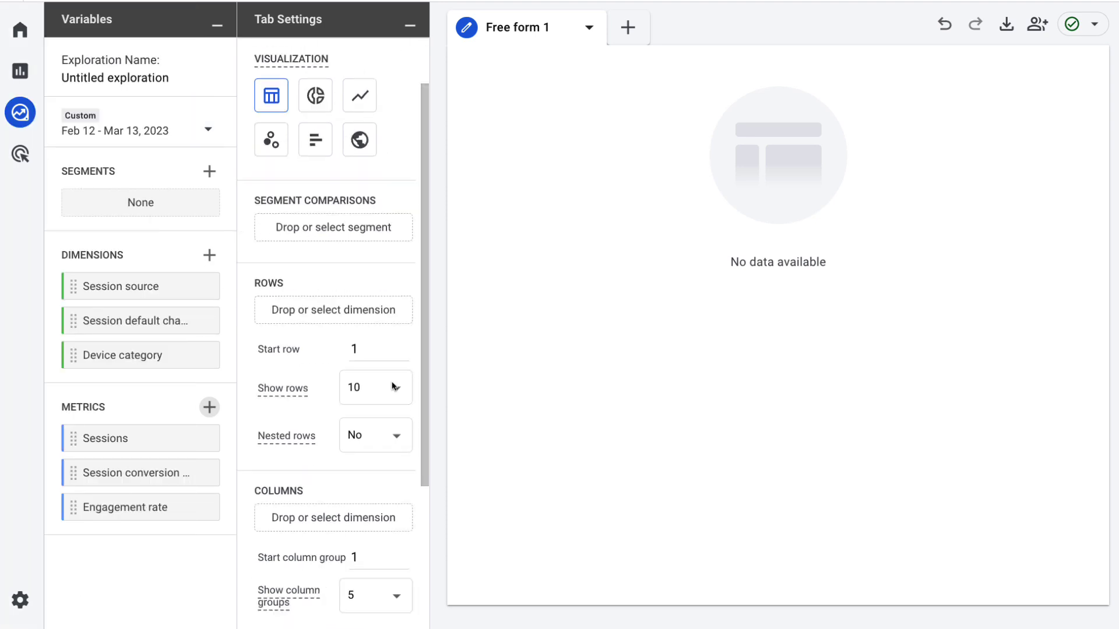
scroll(321, 158, "up", 1)
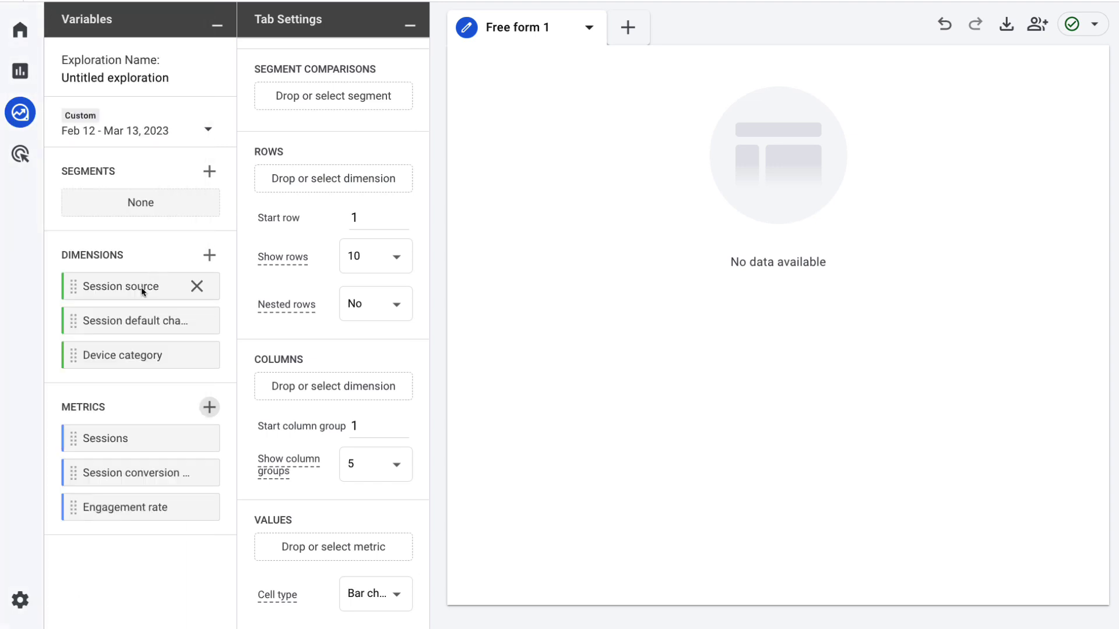
left_click_drag(102, 324, 309, 190)
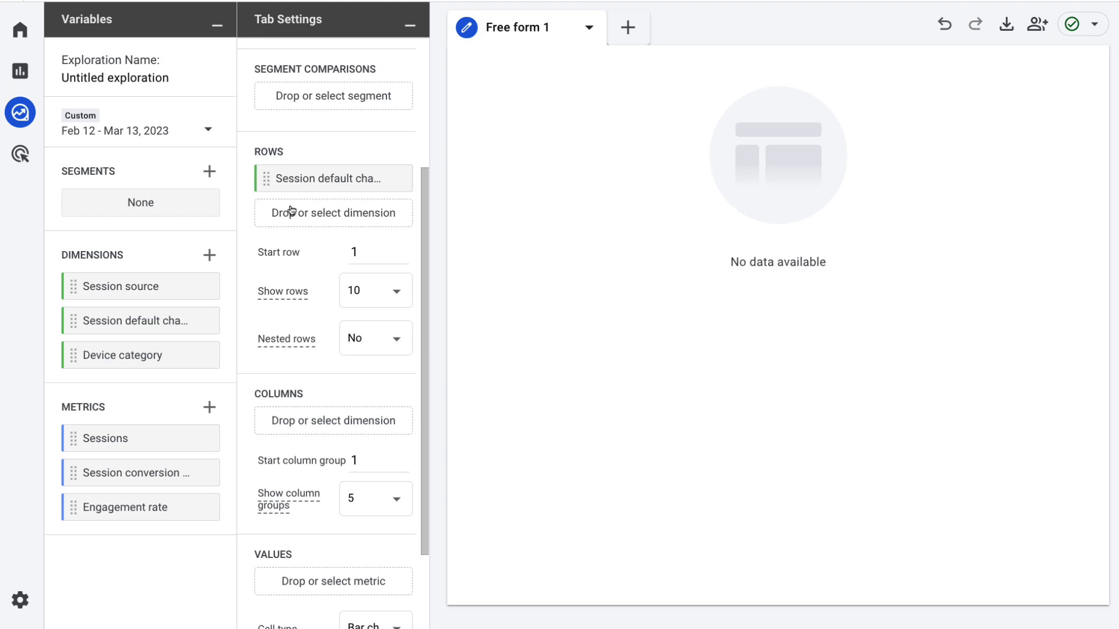
Add Sessions, Engagement rate and Session conversion rate as the table's values, in that order.
scroll(305, 423, "down", 2)
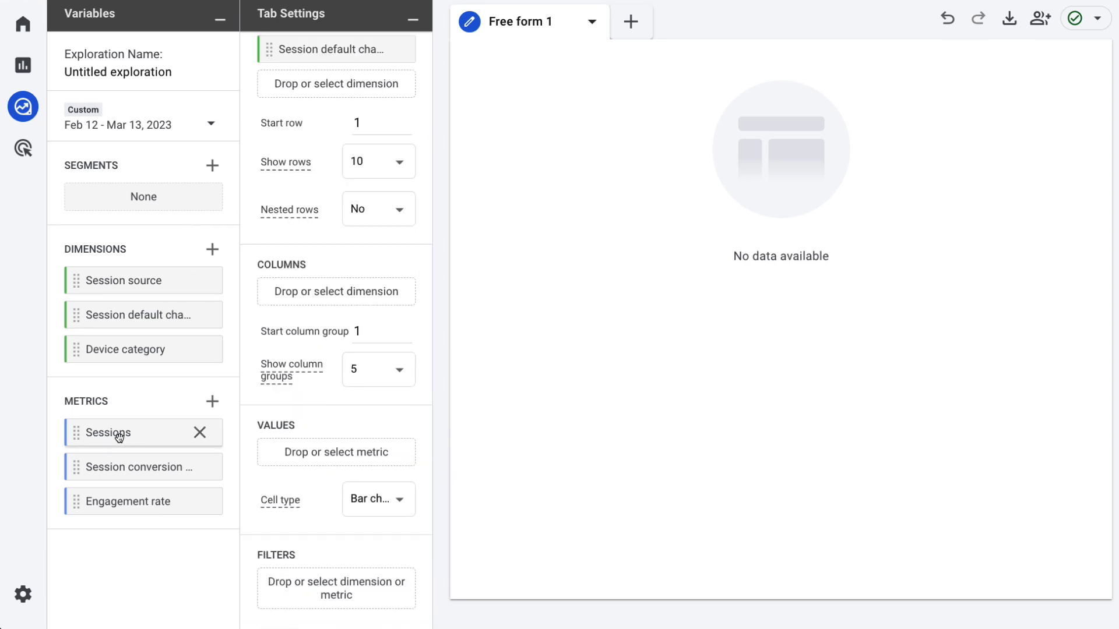
left_click_drag(114, 438, 302, 471)
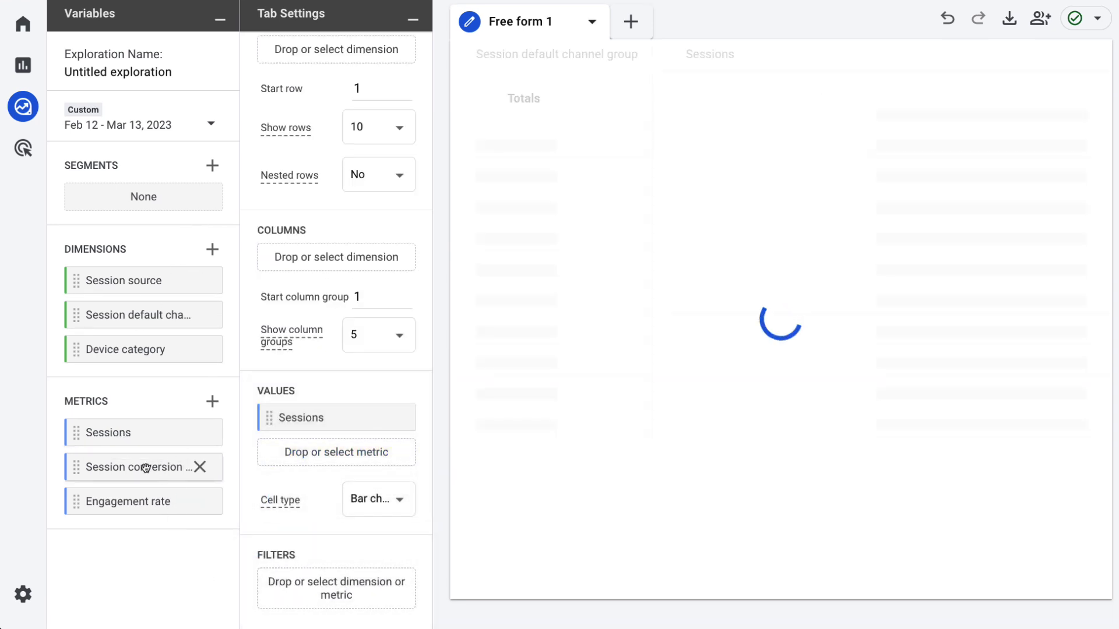
left_click_drag(117, 467, 309, 455)
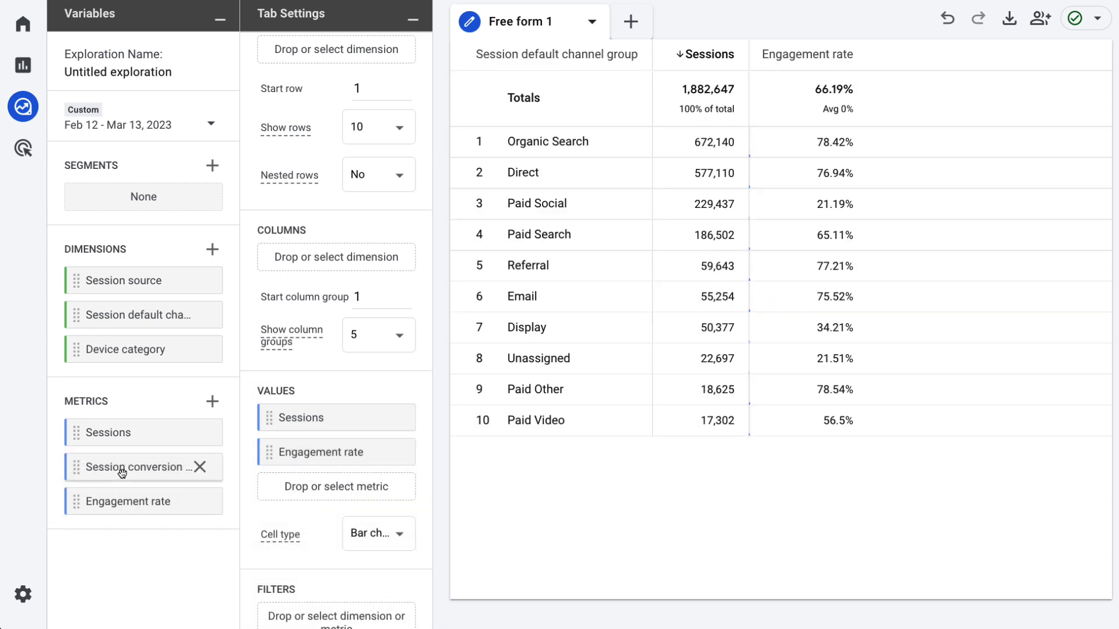
left_click_drag(121, 473, 306, 489)
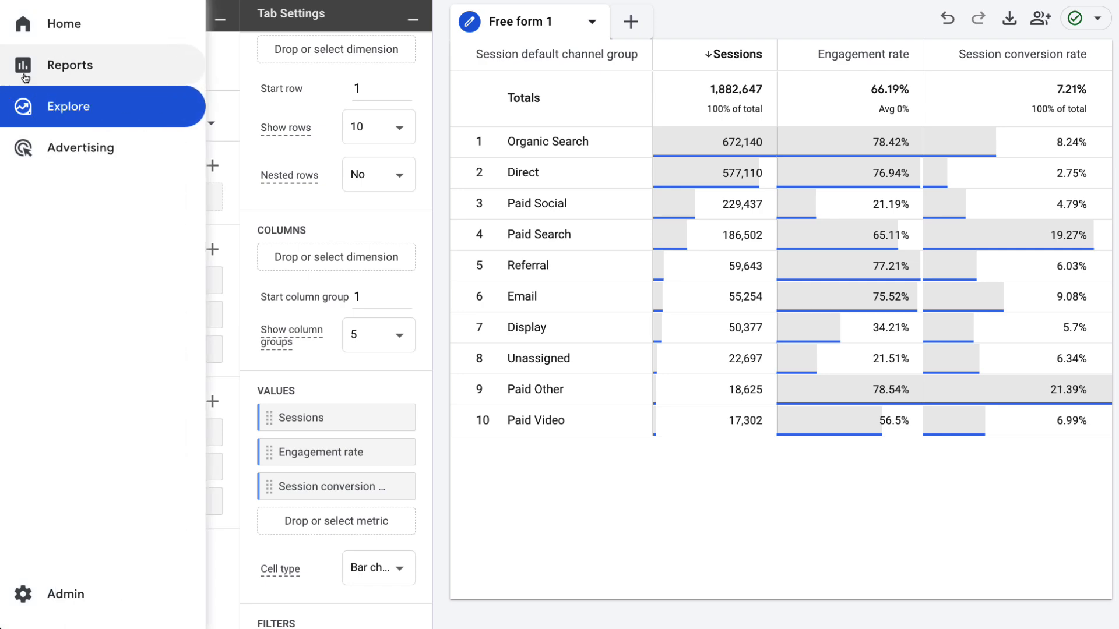
Filter the table to rows where Session default channel group contains Social.
scroll(366, 517, "down", 2)
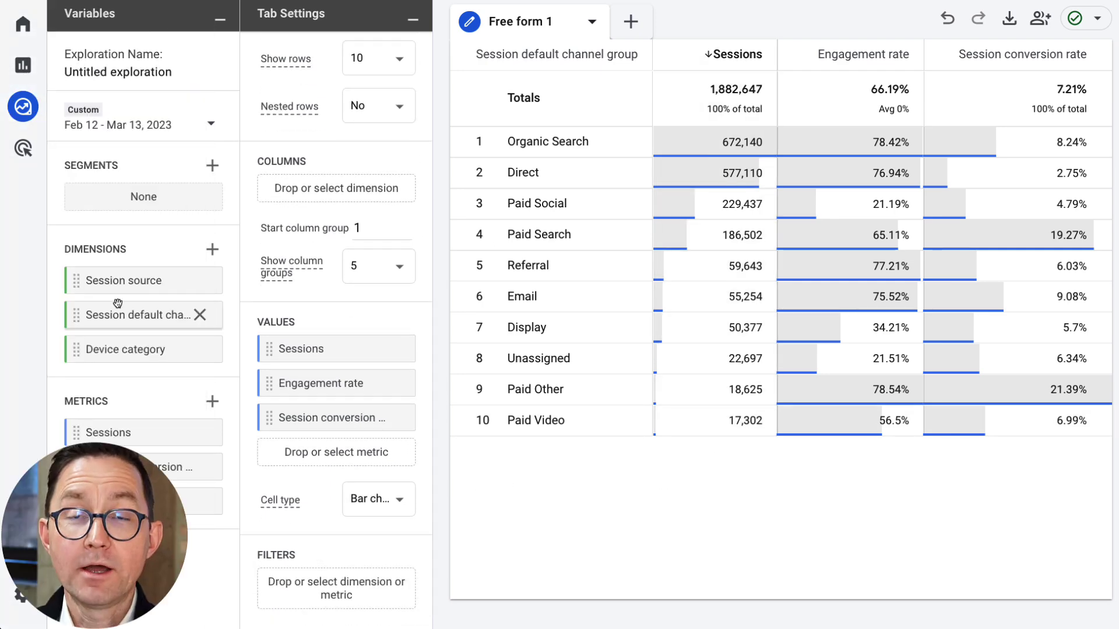
scroll(323, 316, "up", 4)
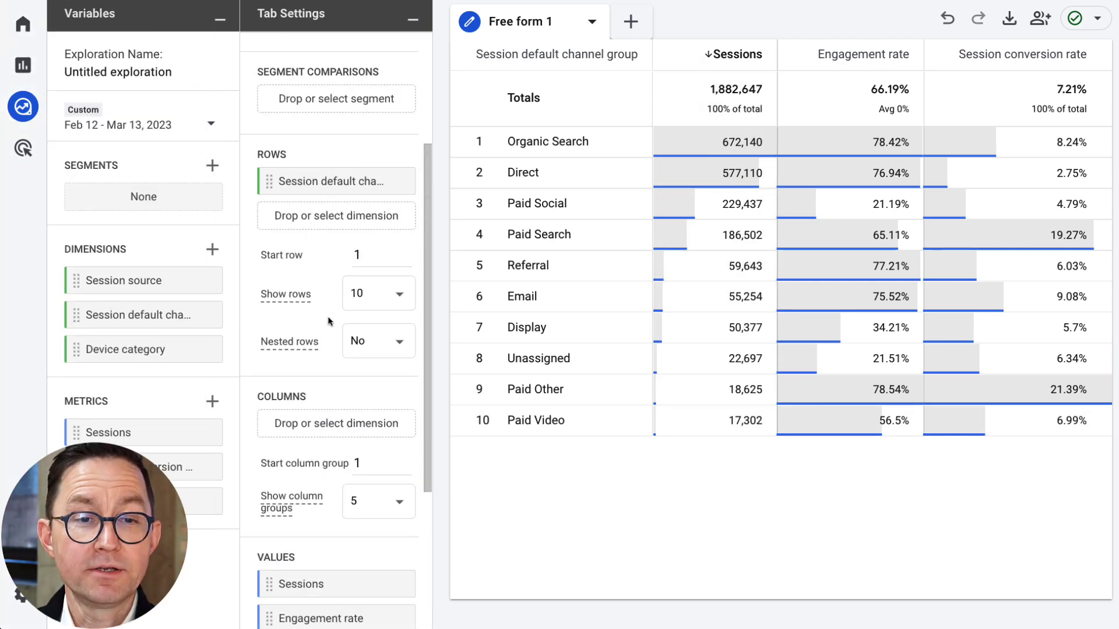
scroll(330, 321, "down", 4)
left_click_drag(80, 318, 283, 591)
scroll(286, 528, "down", 2)
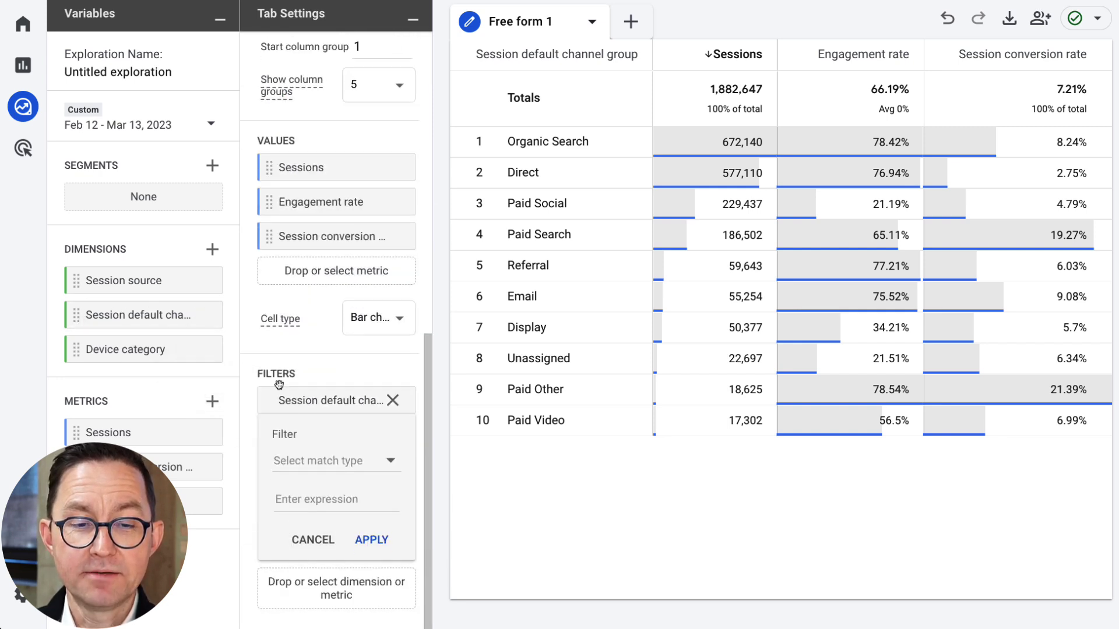
left_click(390, 465)
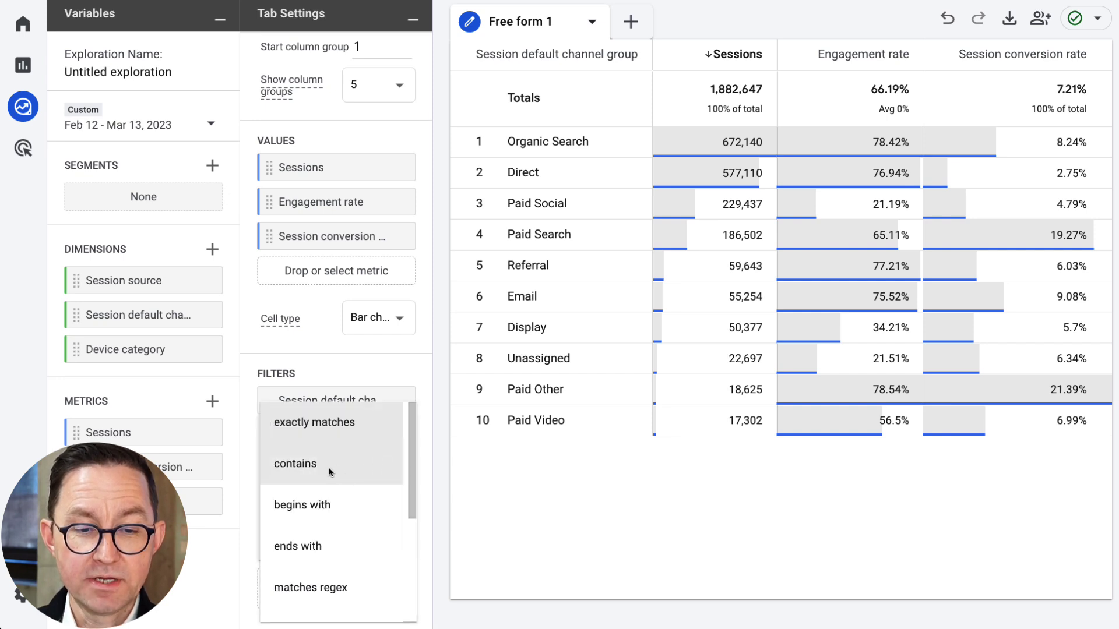
left_click(325, 473)
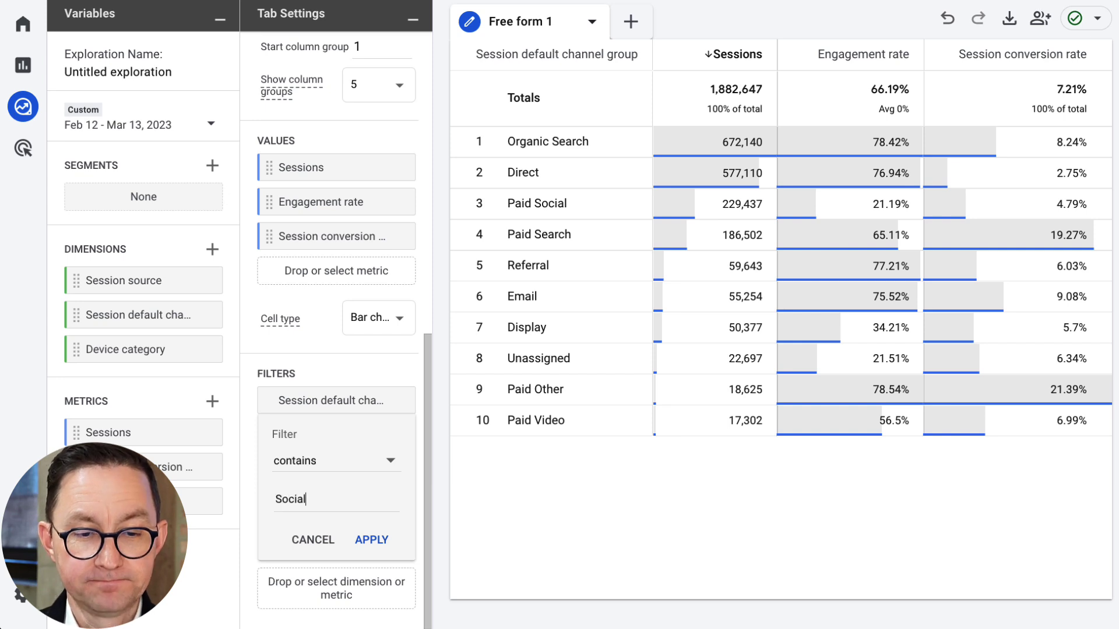
left_click(418, 520)
left_click(386, 534)
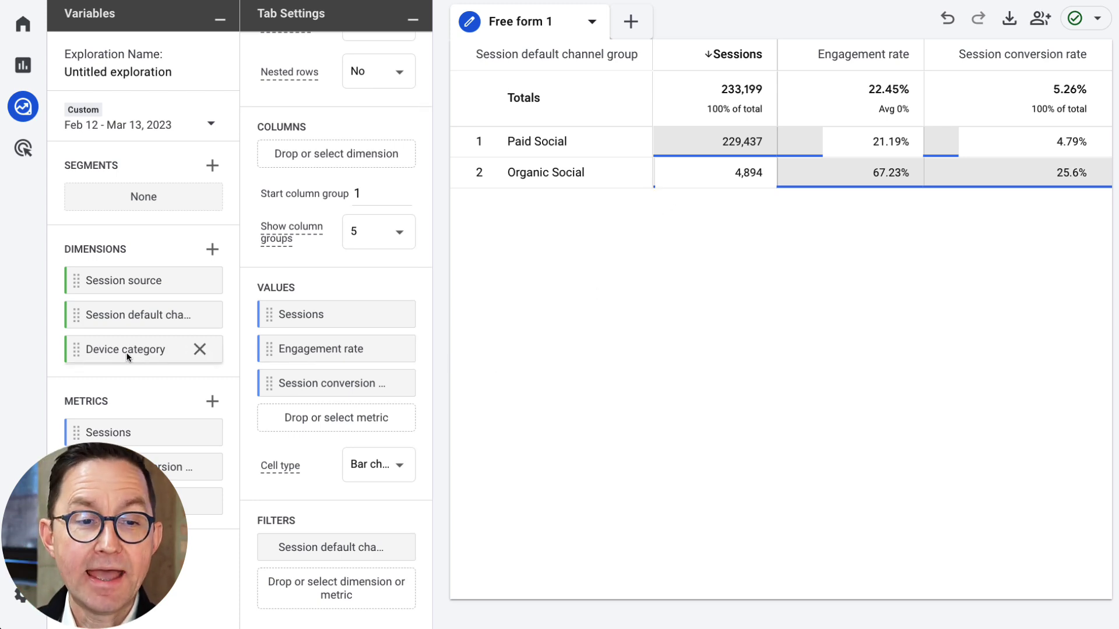
Break the table down by Device category, first as a second row dimension and finally as the column dimension instead.
scroll(336, 349, "up", 5)
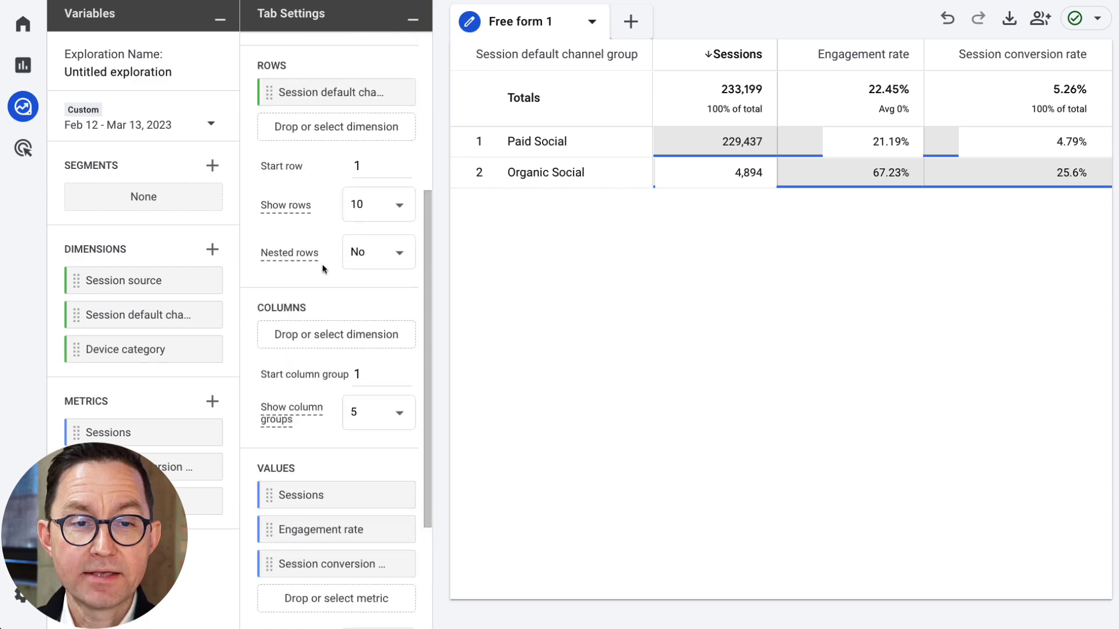
left_click_drag(115, 353, 309, 190)
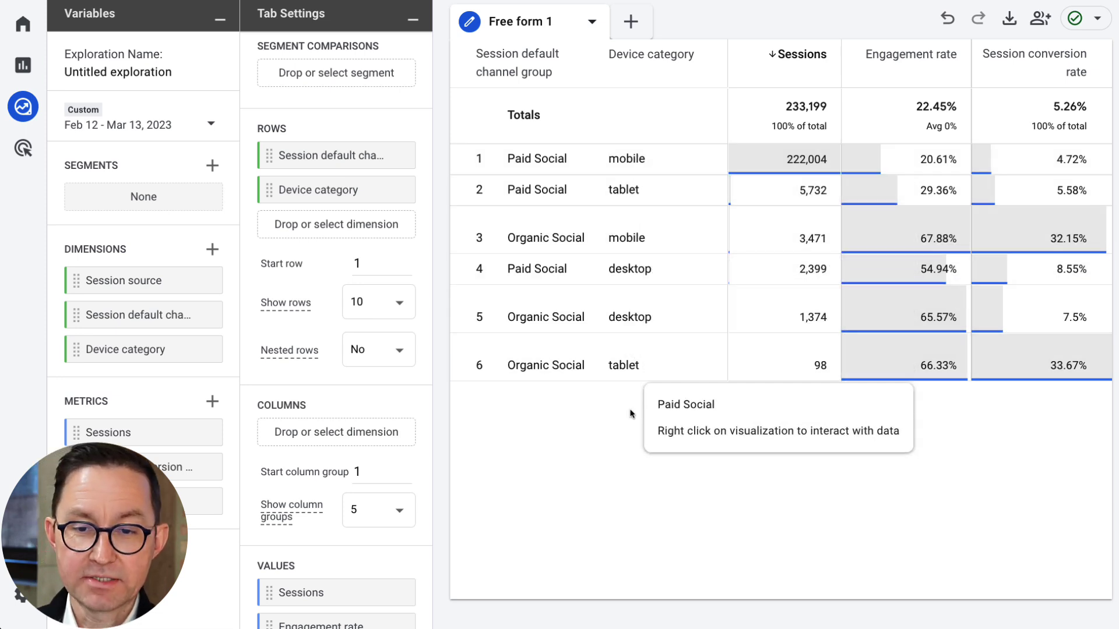
left_click(392, 190)
left_click_drag(117, 358, 320, 401)
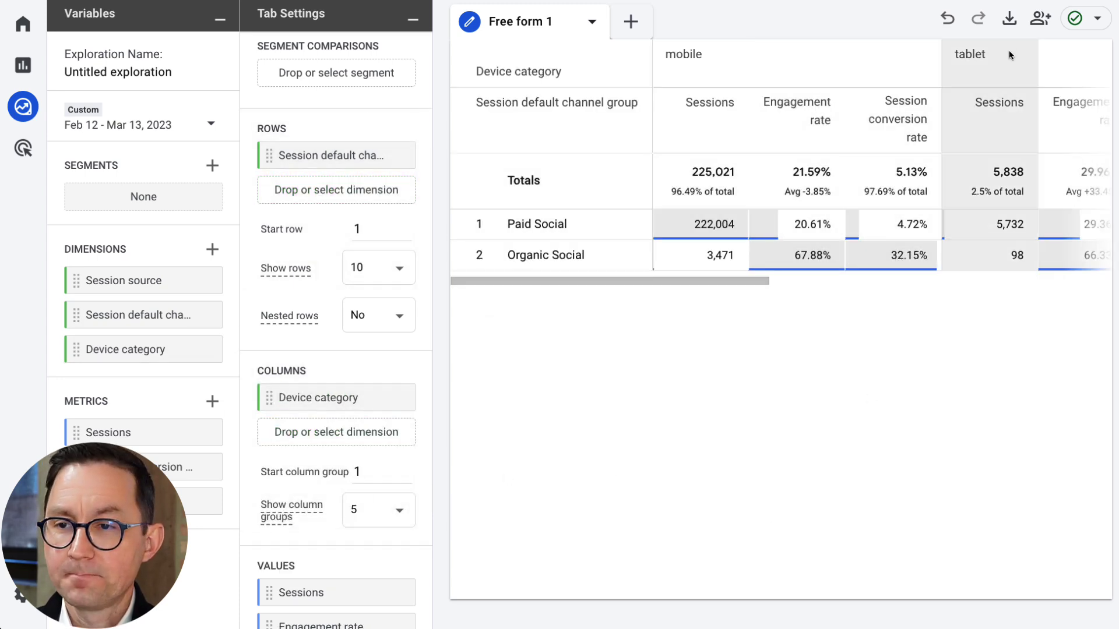
left_click_drag(765, 285, 487, 307)
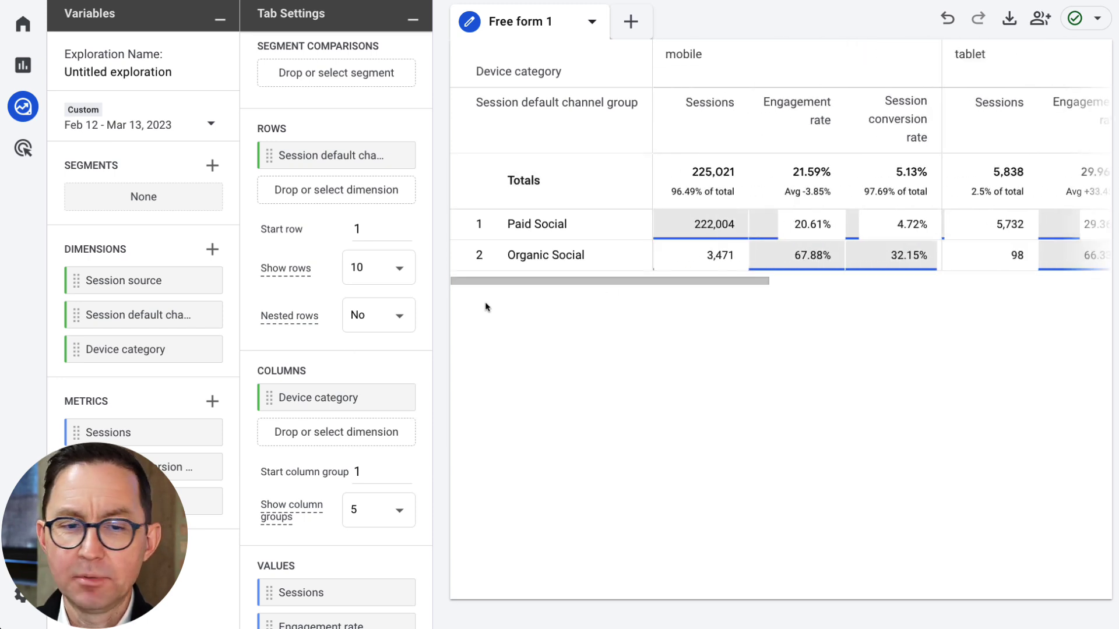
Add a filter that keeps only data where Device category does not contain tablet.
scroll(352, 432, "down", 5)
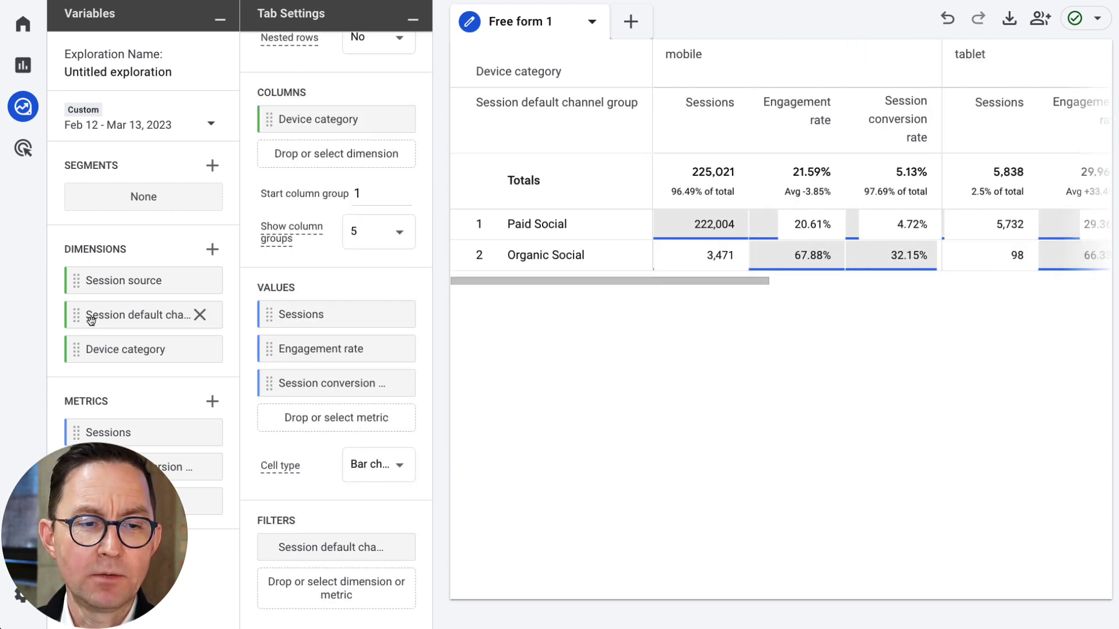
left_click_drag(83, 344, 332, 589)
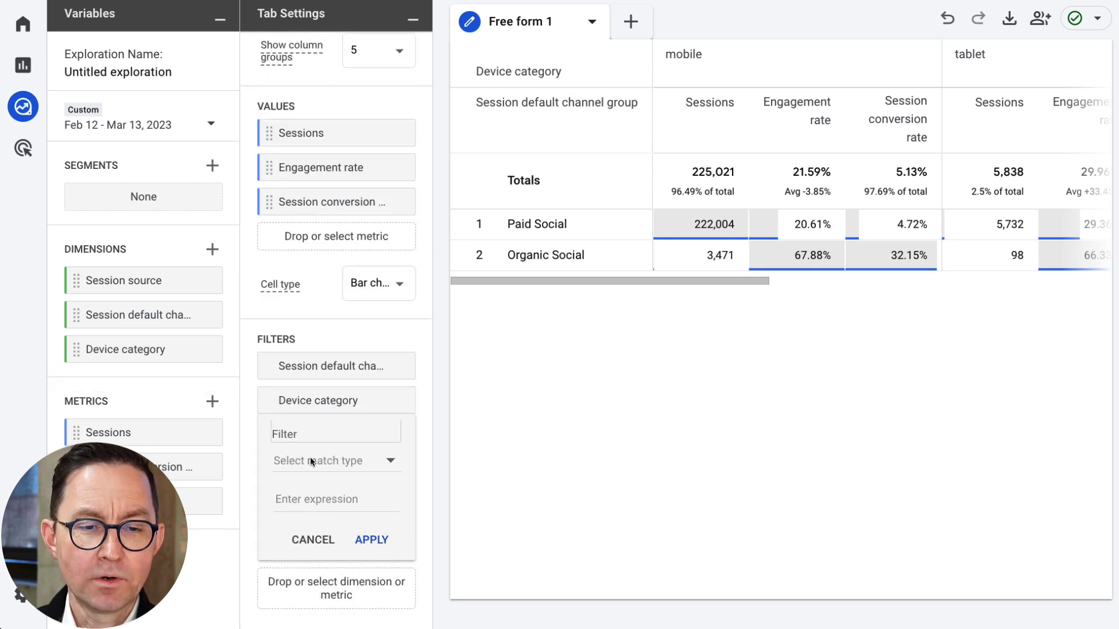
left_click(310, 461)
scroll(315, 505, "down", 2)
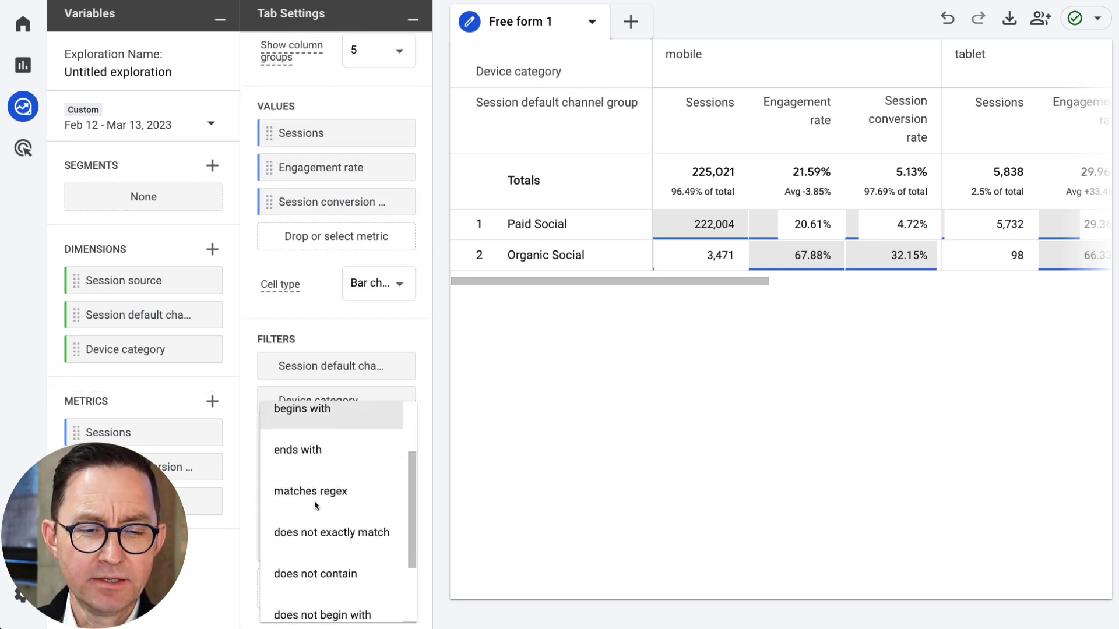
left_click(318, 572)
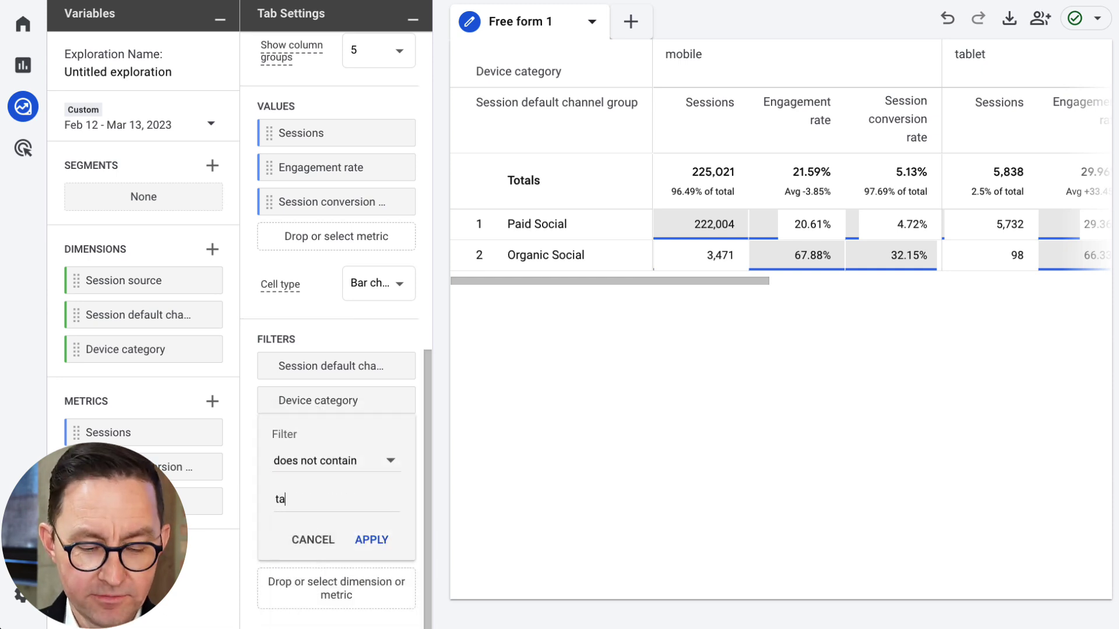
type("table")
left_click(299, 529)
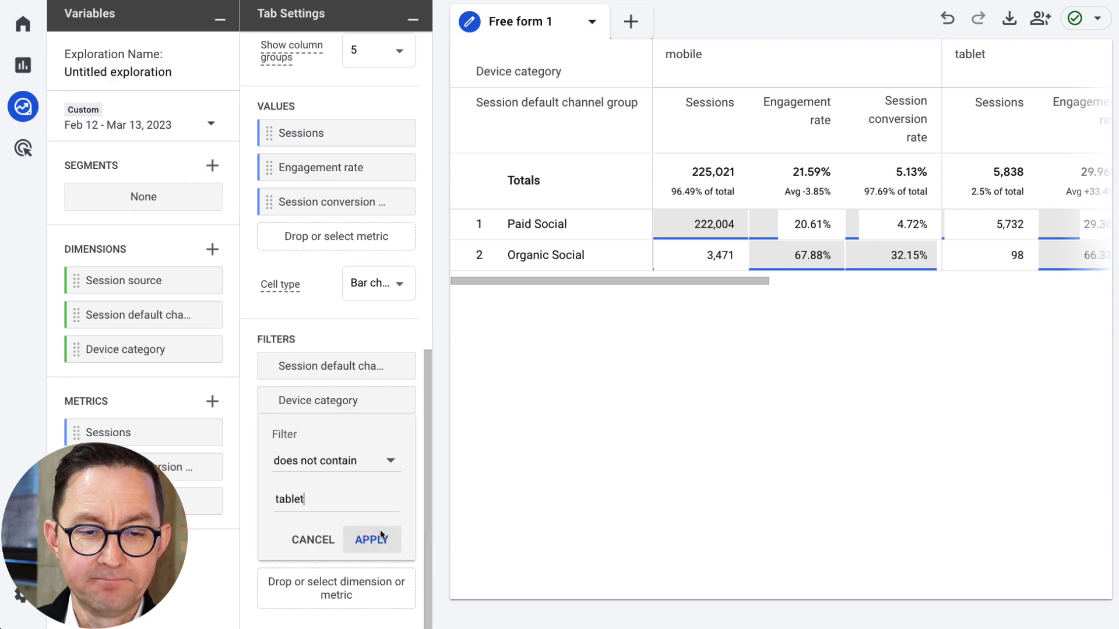
left_click(371, 540)
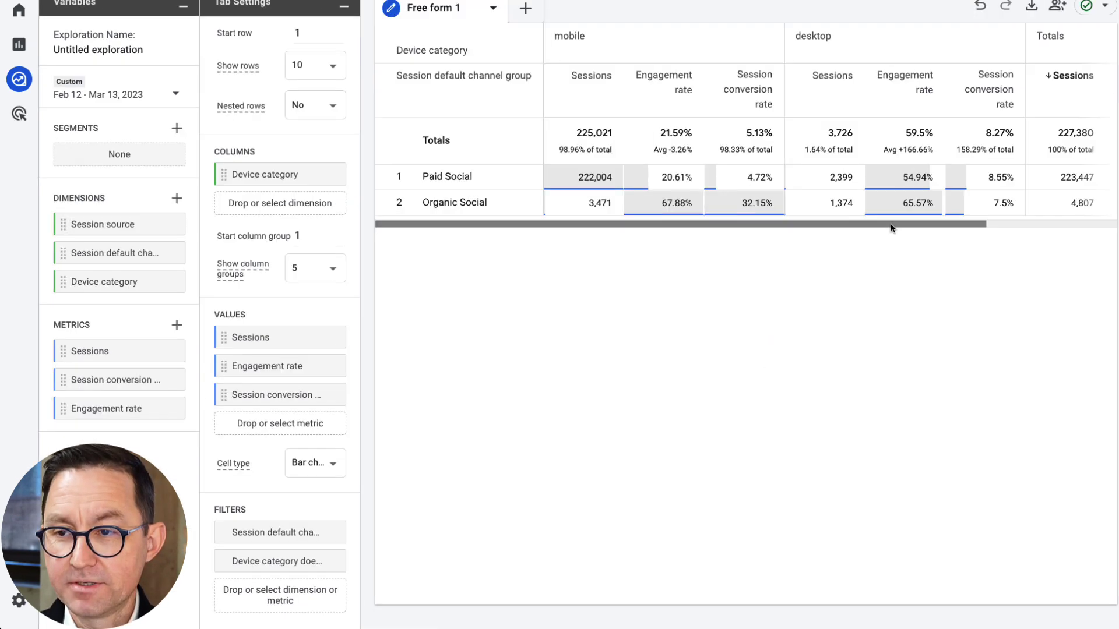